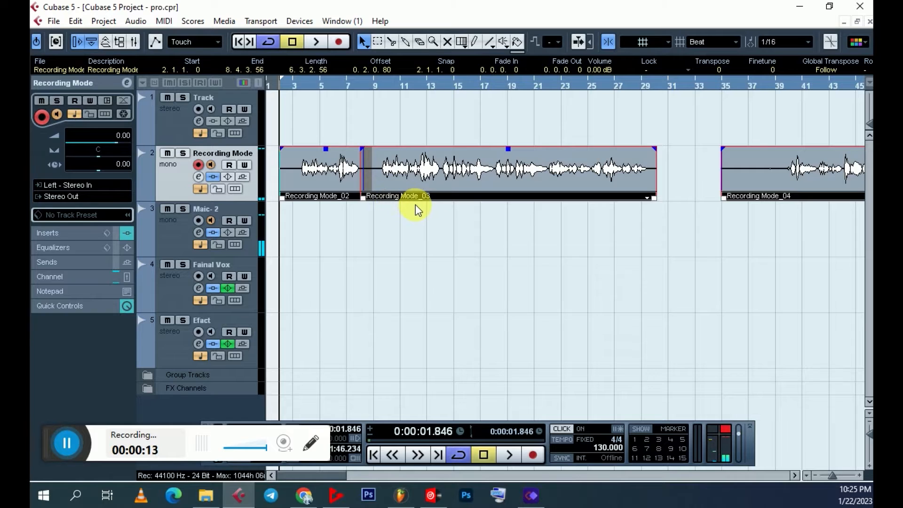
Delete all the recorded audio clips on the Recording Mode track
click(457, 121)
drag(457, 120, 262, 235)
key(Delete)
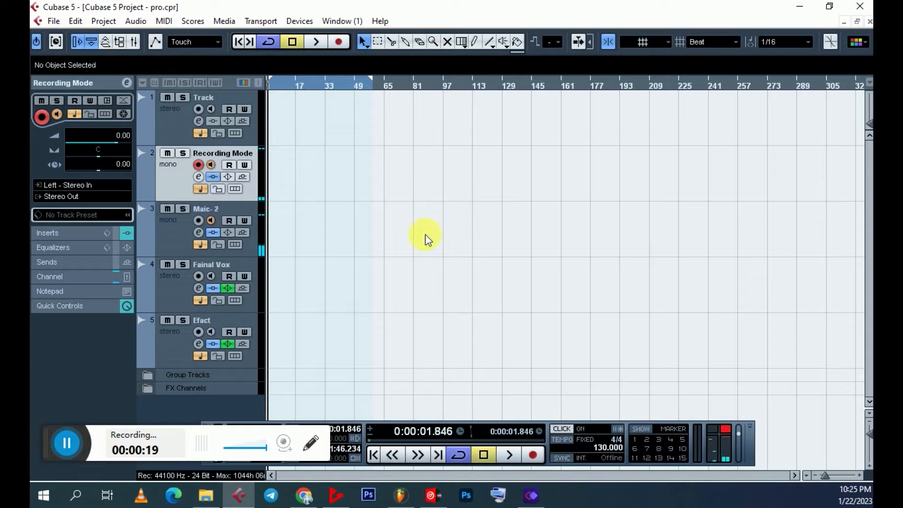
Bring "Mulaym Kar Chat Ke New 130 Rhytham" from the FL Studio browser into Cubase's Track 1, accepting the import options
click(399, 499)
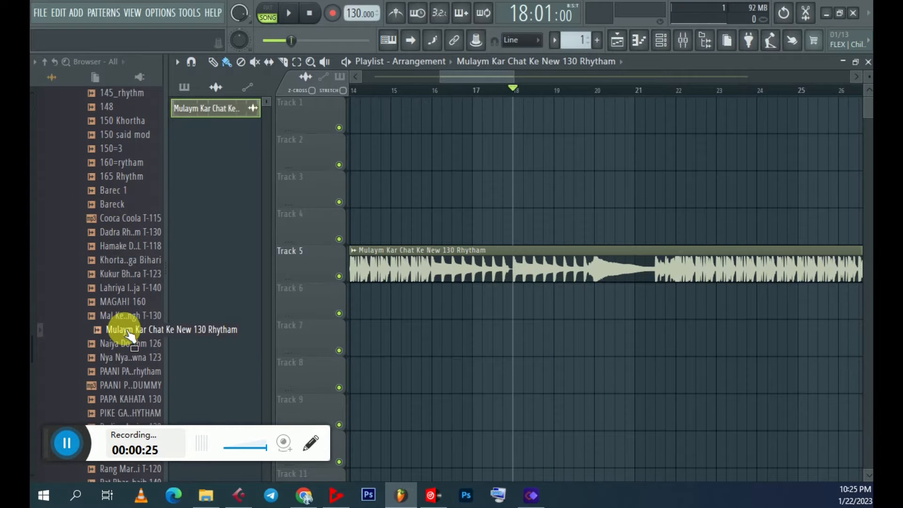
drag(140, 330, 286, 122)
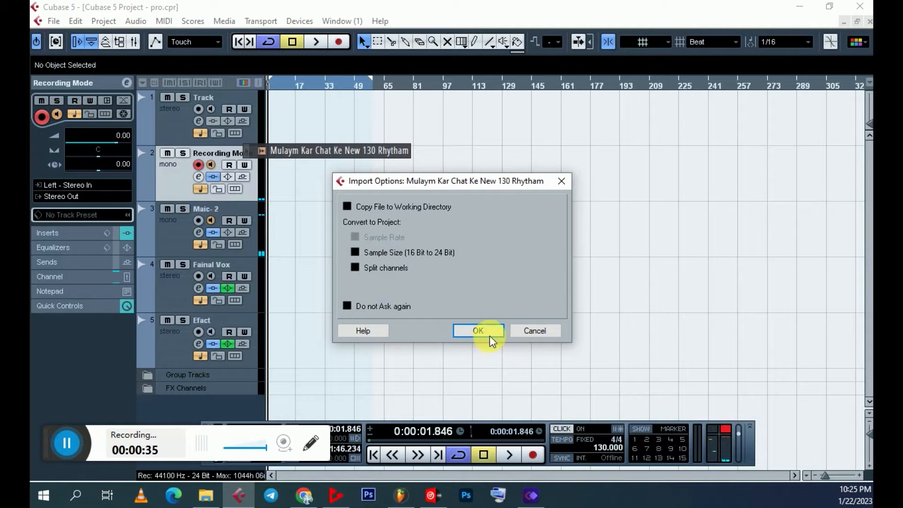
click(477, 330)
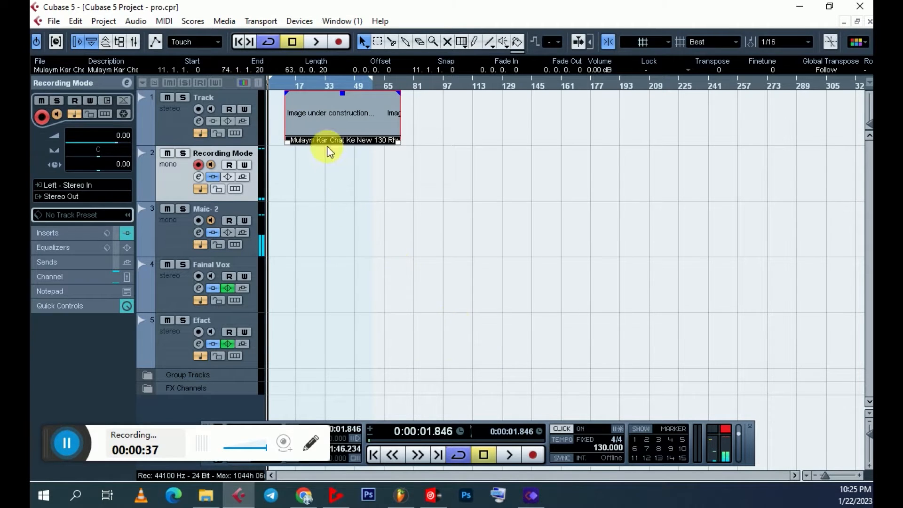
key(h)
key(h)
key(h)
key(h)
key(h)
key(h)
key(h)
key(h)
key(h)
key(h)
key(h)
key(h)
key(h)
key(h)
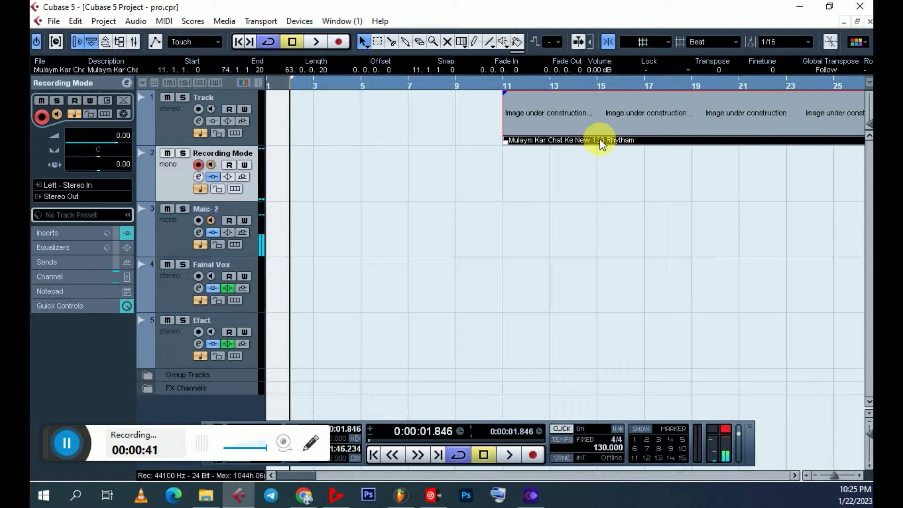
Load "Mulaym Kar Chat Ke New 130 Rhytham" from the FL Studio browser onto deck B in VirtualDJ
click(430, 496)
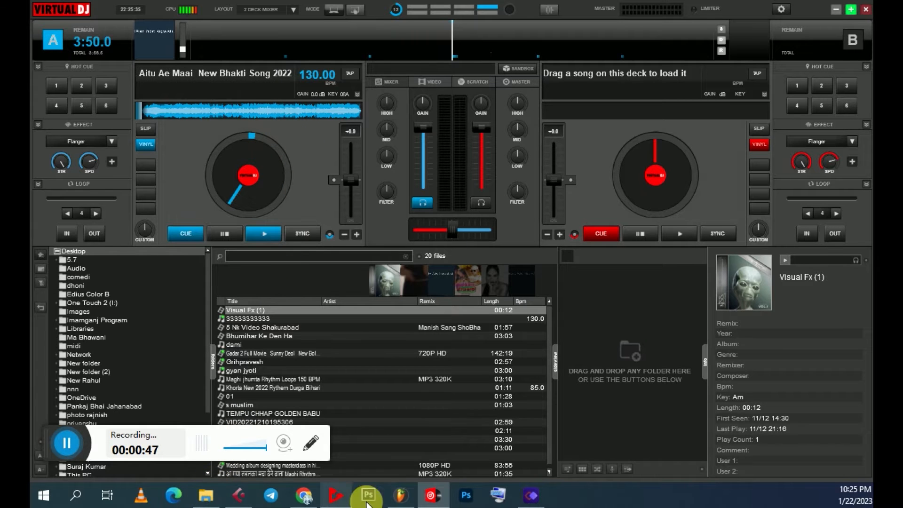
click(400, 495)
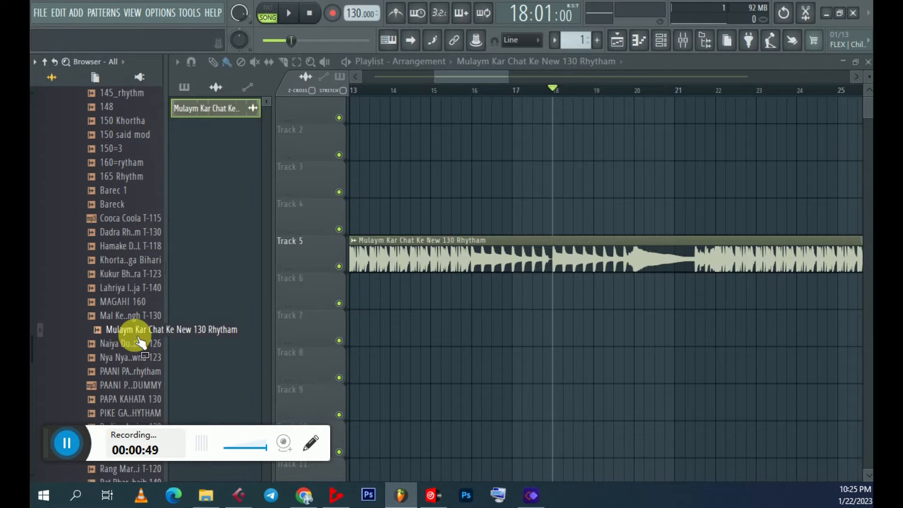
drag(140, 339, 707, 157)
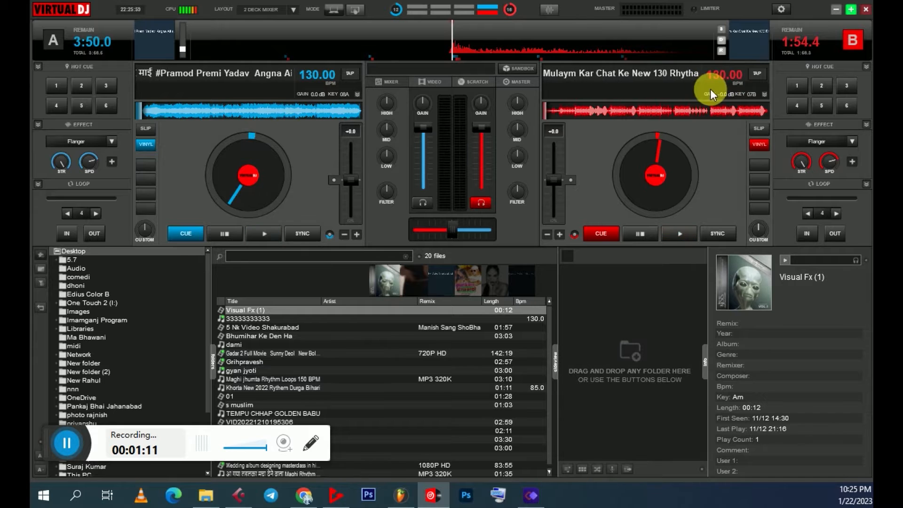
Check the BPM and key of the deck B file in the Tag Editor, and return to Cubase
right_click(741, 34)
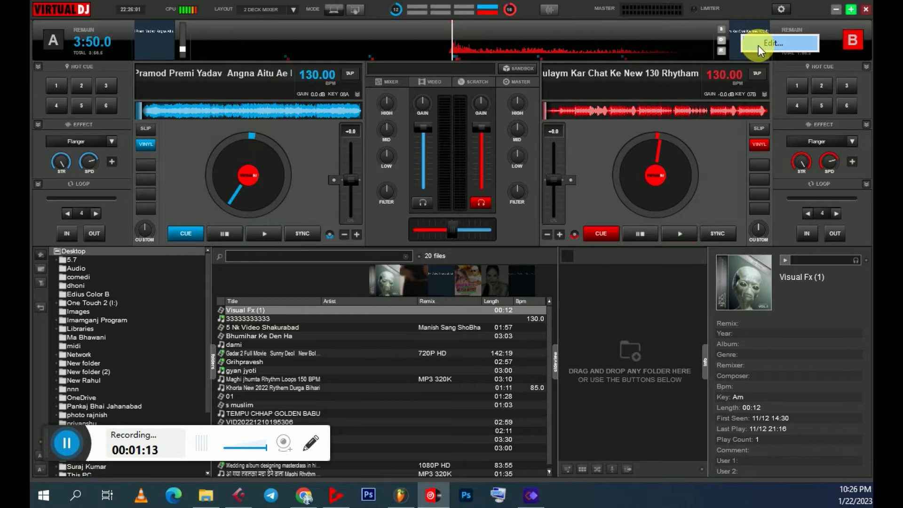
click(760, 45)
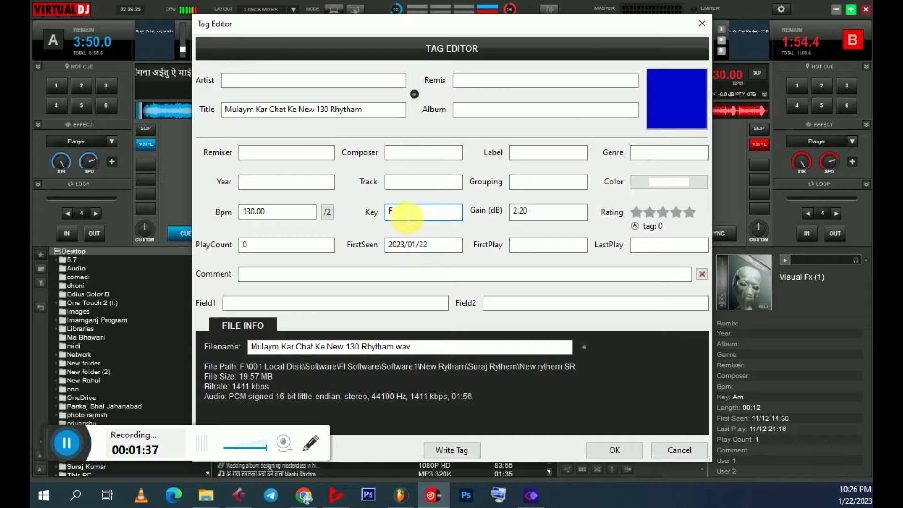
click(702, 24)
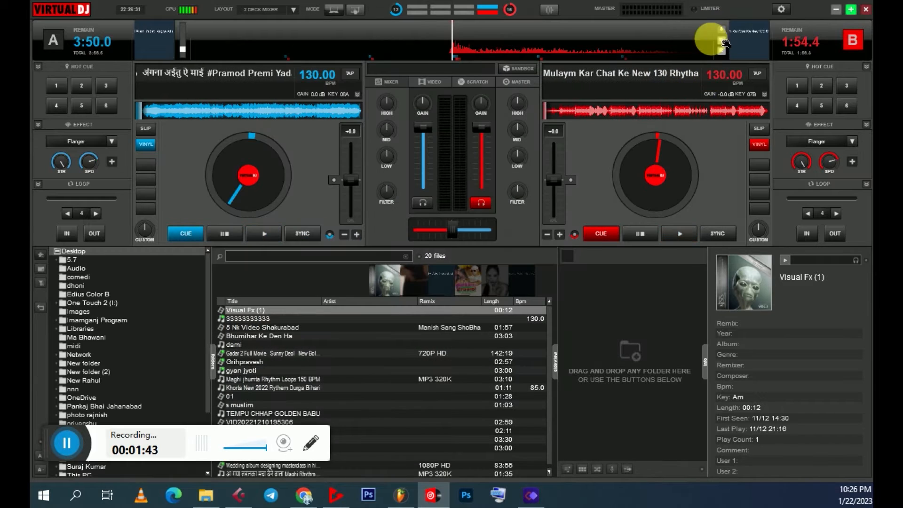
click(837, 10)
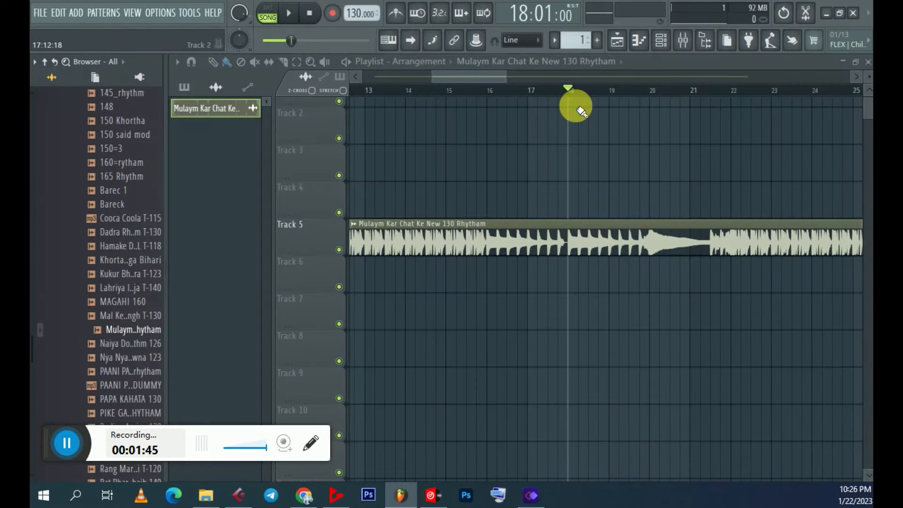
click(827, 13)
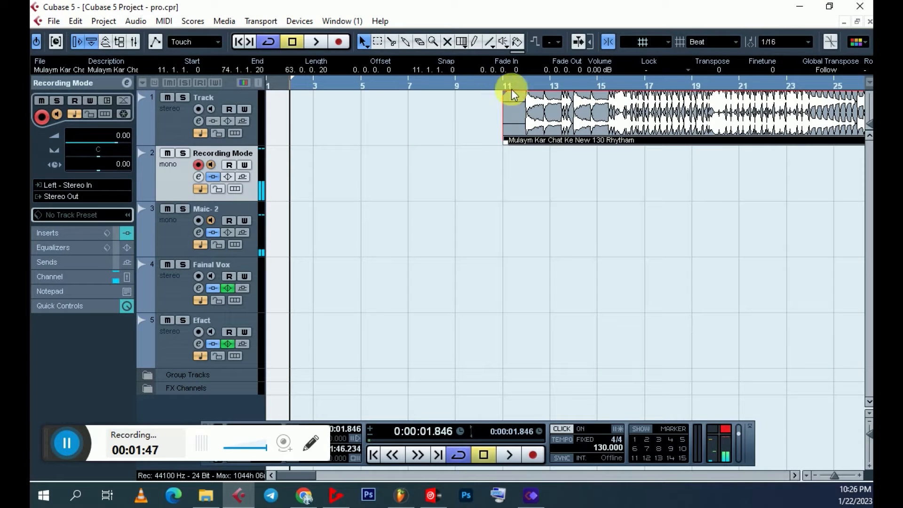
Move the rhythm clip on Track 1 so it starts at 1.1.1.0
key(h)
key(h)
key(h)
key(h)
key(h)
key(h)
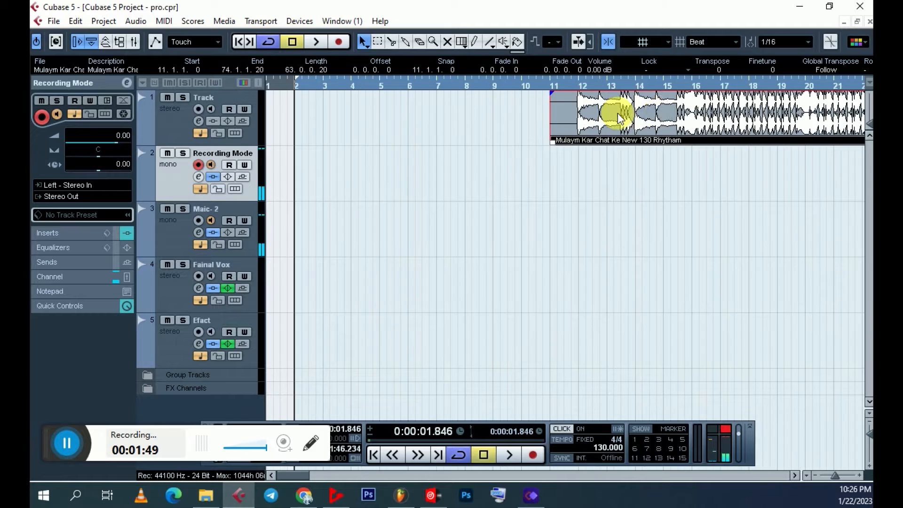
key(g)
key(g)
drag(825, 115, 301, 104)
Play the rhythm from 0:00:01.384, just before bar 2, and check its beats against the grid and metronome
click(301, 103)
key(h)
key(h)
key(h)
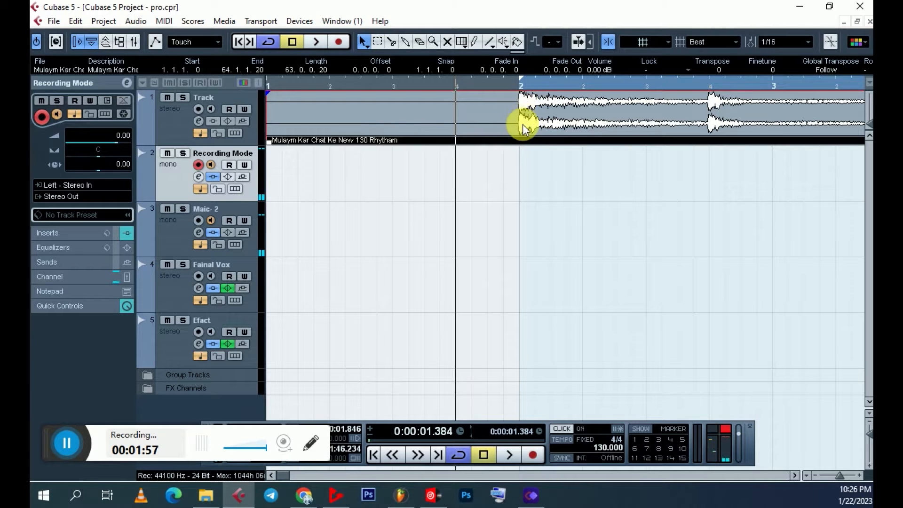
key(space)
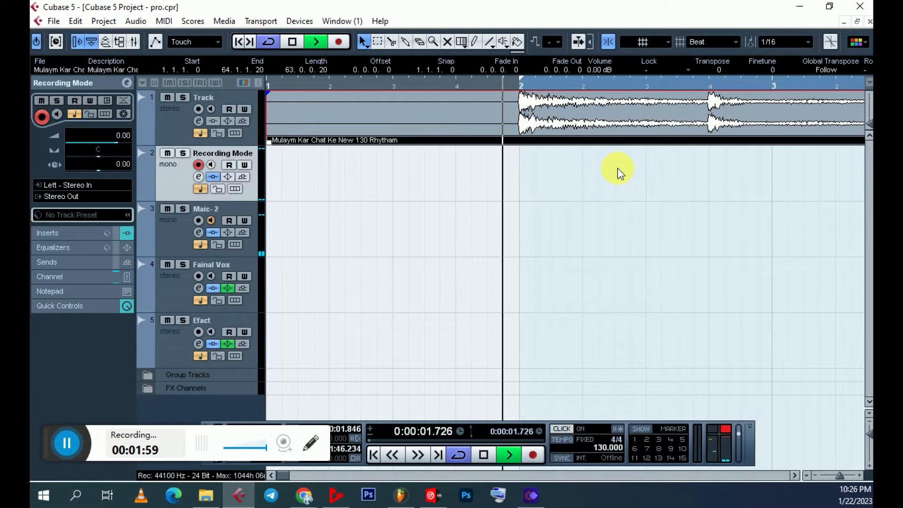
key(g)
key(g)
key(g)
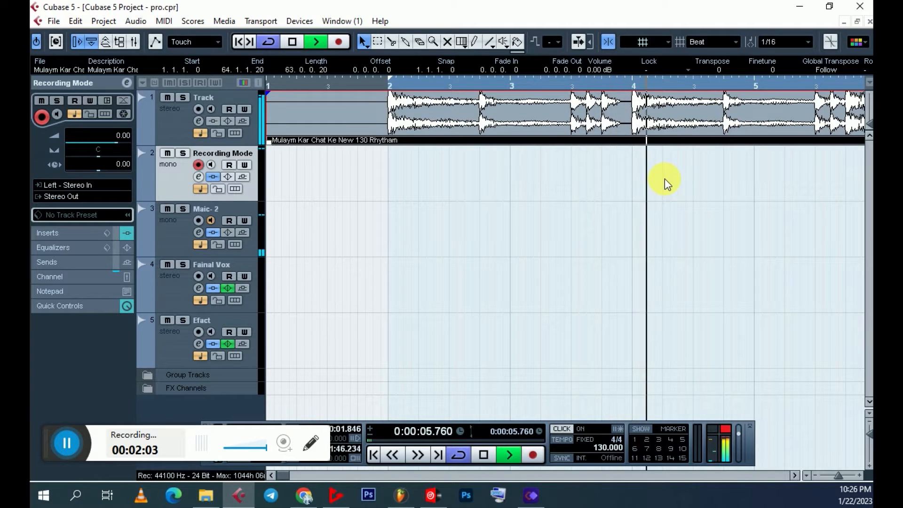
key(g)
key(g)
key(g)
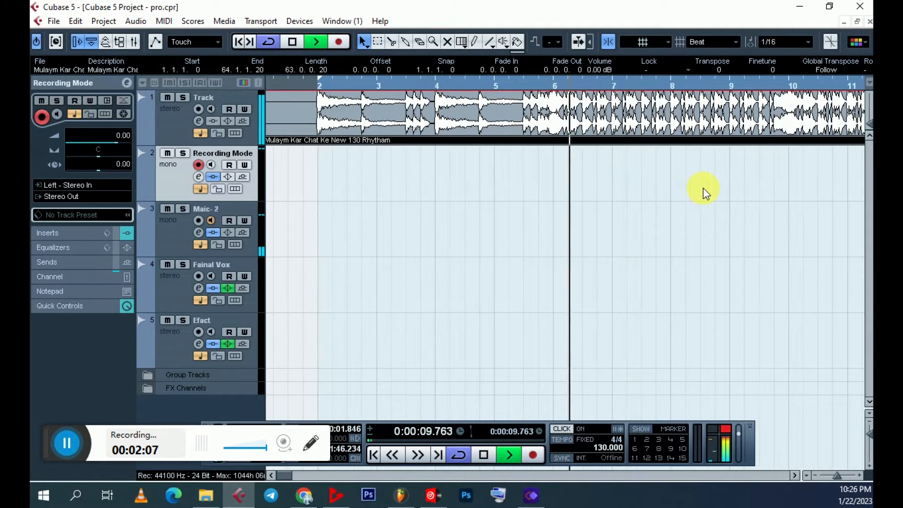
key(h)
key(h)
key(h)
key(h)
key(g)
key(h)
key(h)
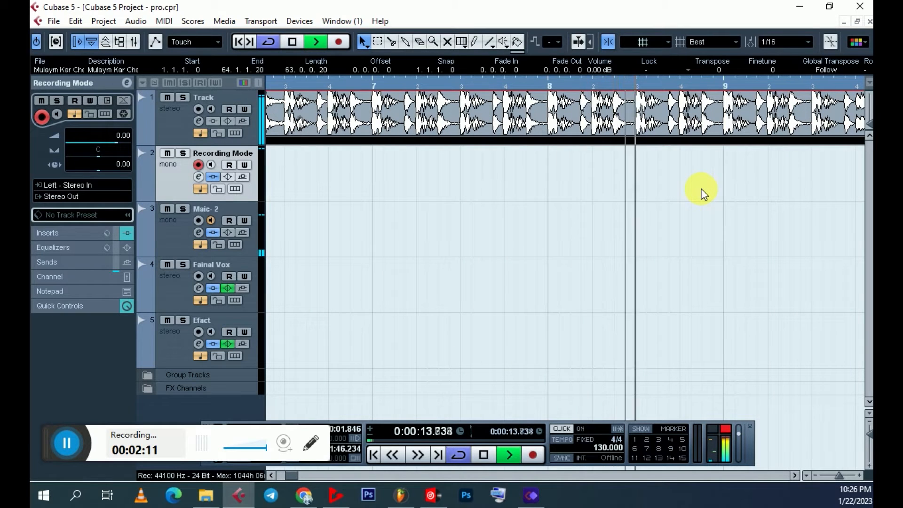
key(space)
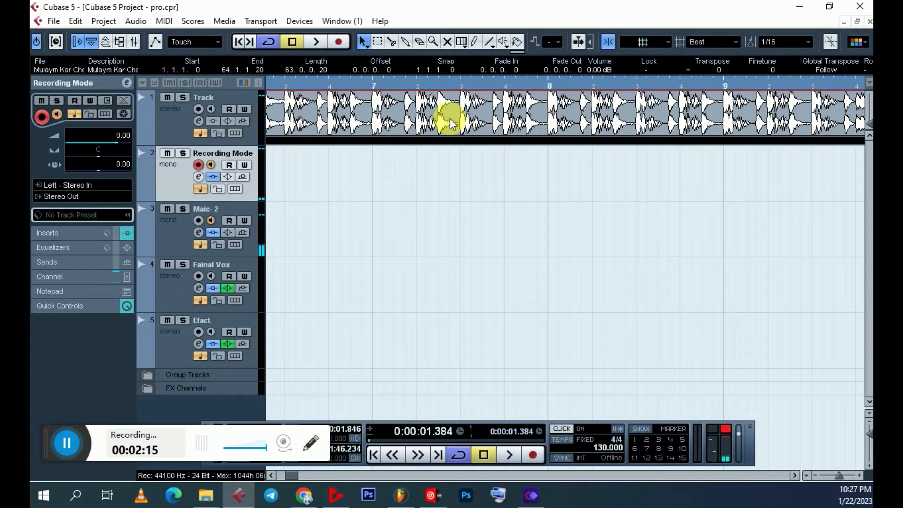
Shift the rhythm clip one beat later to 1.2.1.0 and play it from 0:00:10.153
drag(450, 123, 493, 125)
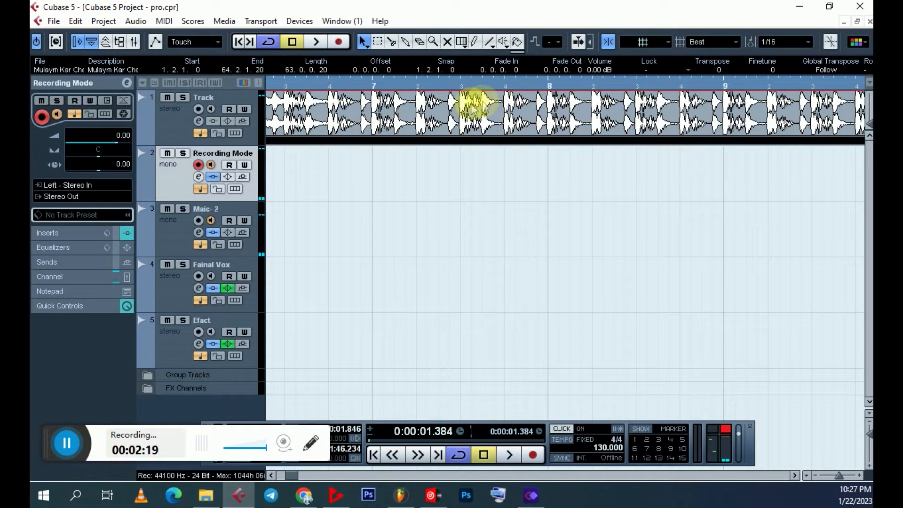
click(306, 85)
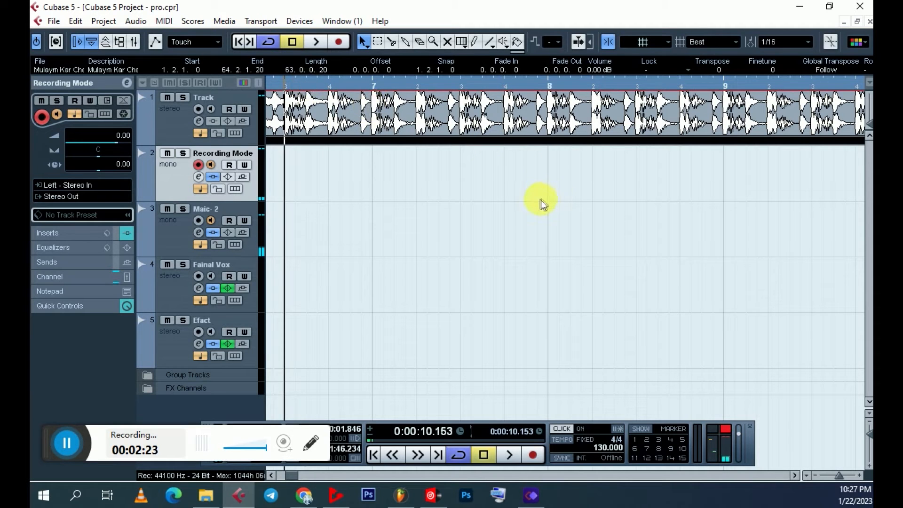
key(space)
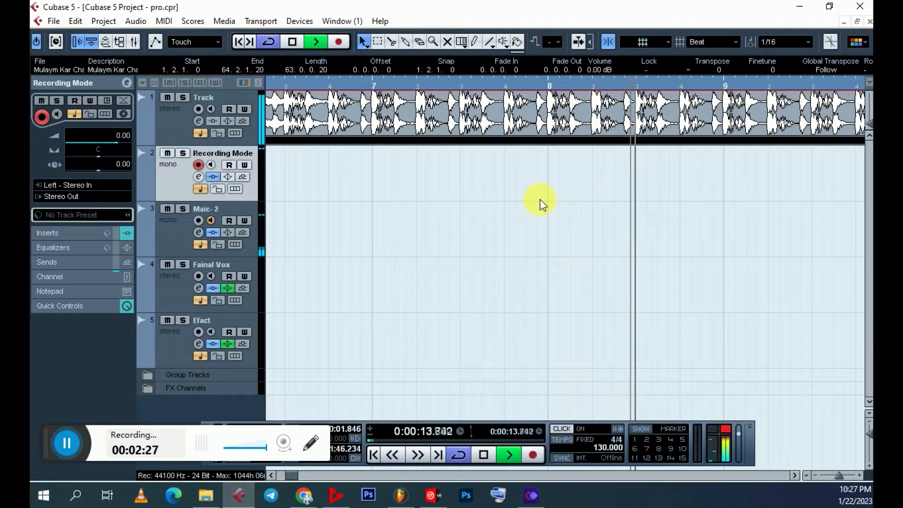
key(space)
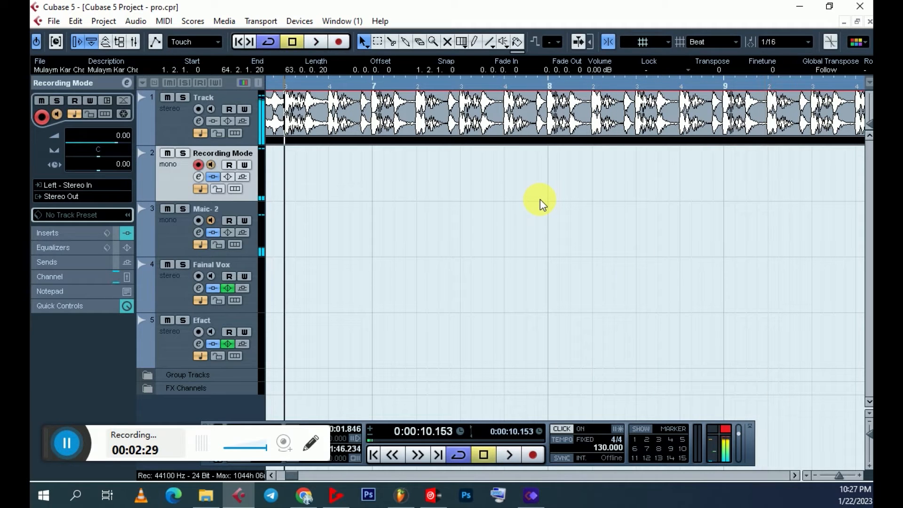
Play the shifted rhythm from the middle of bar 3 to compare its beats with the metronome
key(g)
key(g)
key(g)
key(g)
key(g)
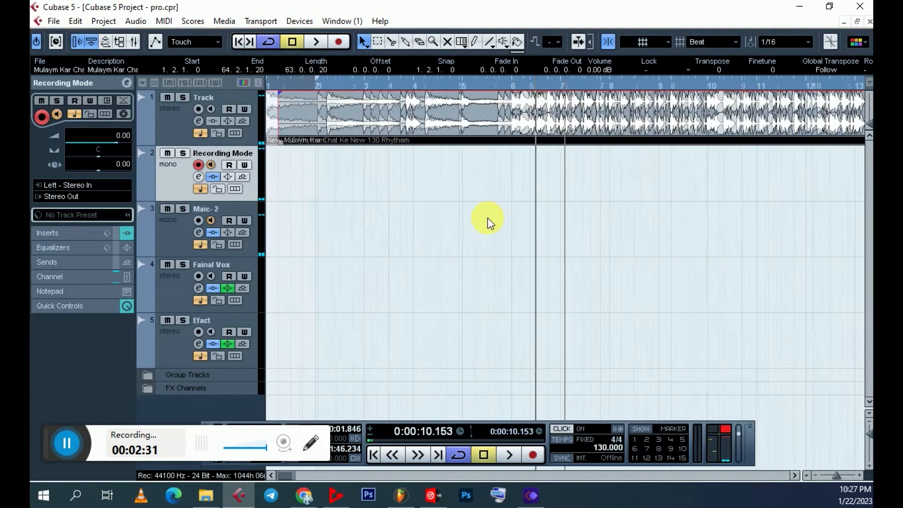
key(h)
key(h)
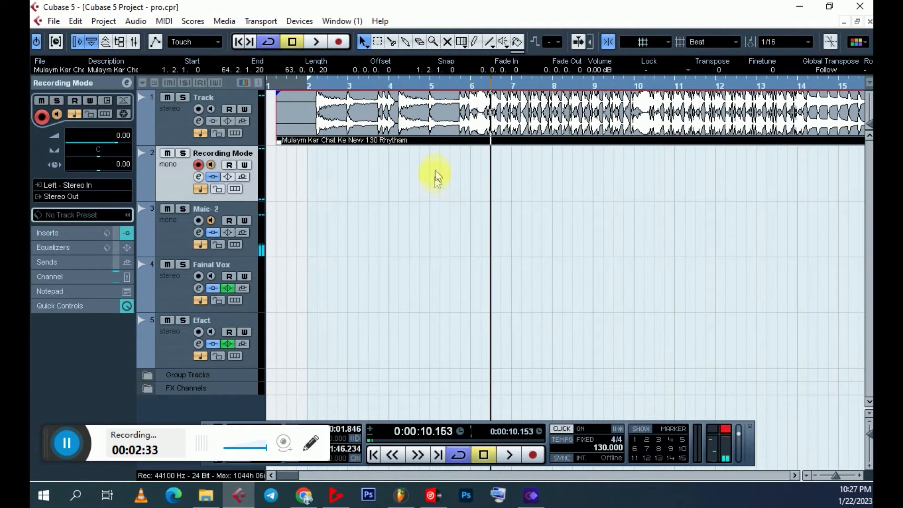
click(308, 86)
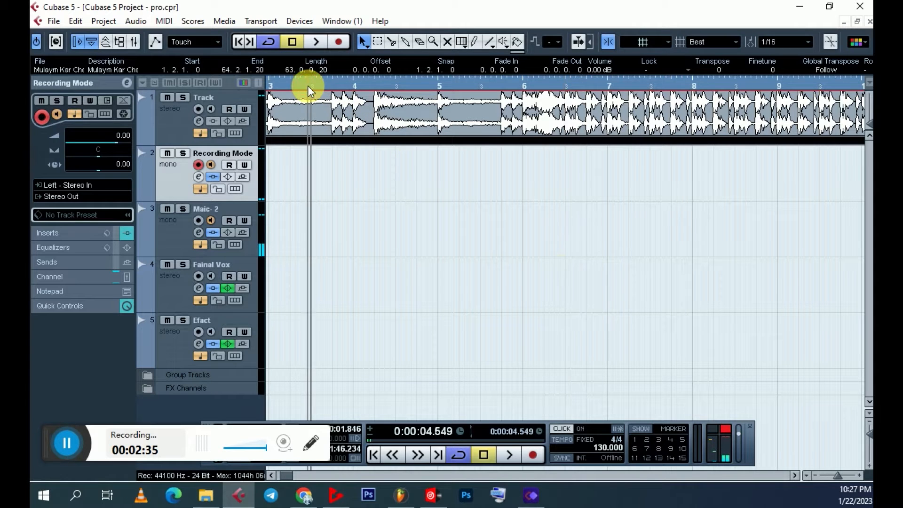
key(space)
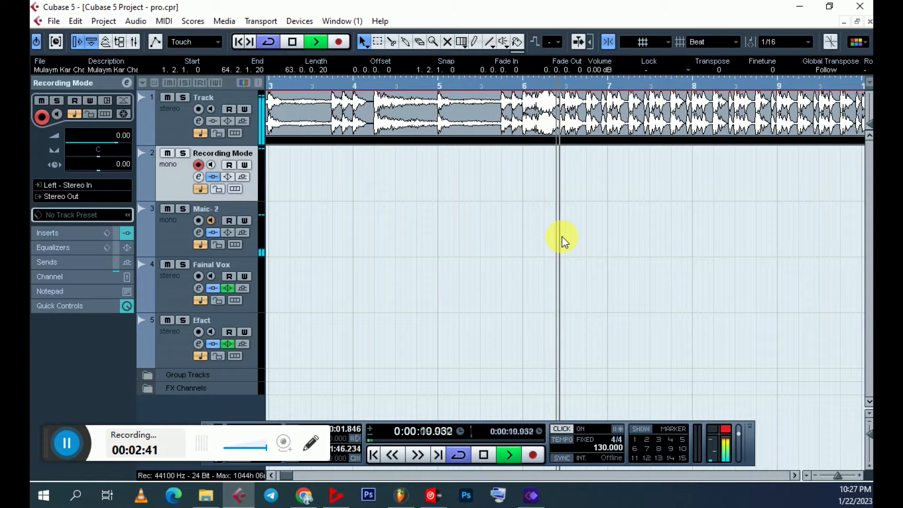
key(space)
Move the rhythm clip back to 1.1.1.0 and play it from 0:00:08.769 to check the timing
drag(403, 115, 383, 114)
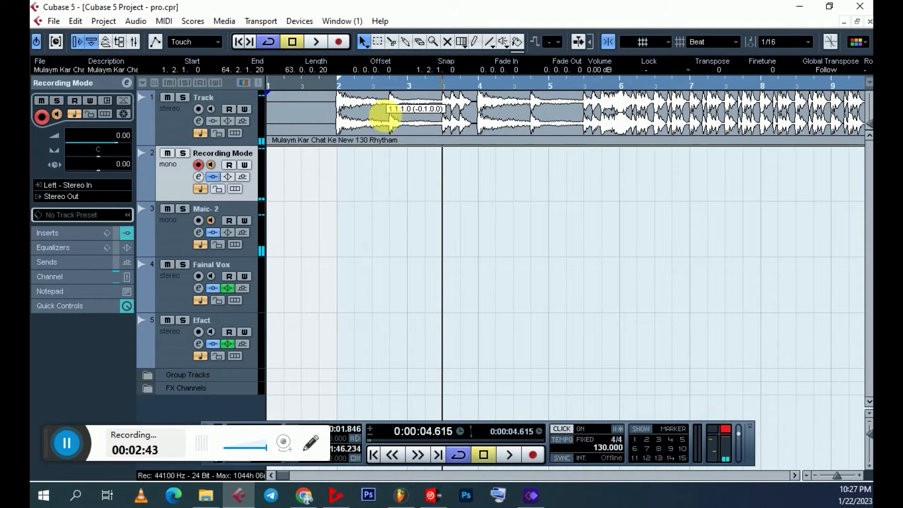
click(603, 85)
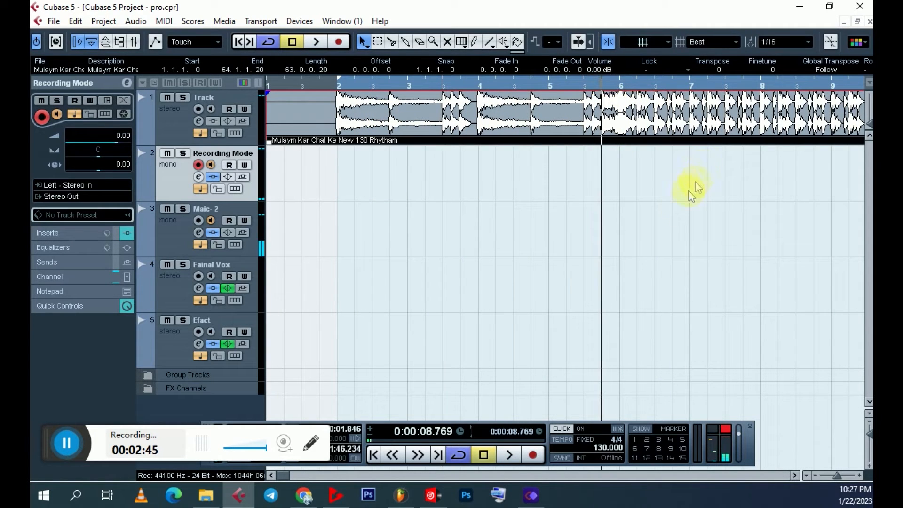
key(space)
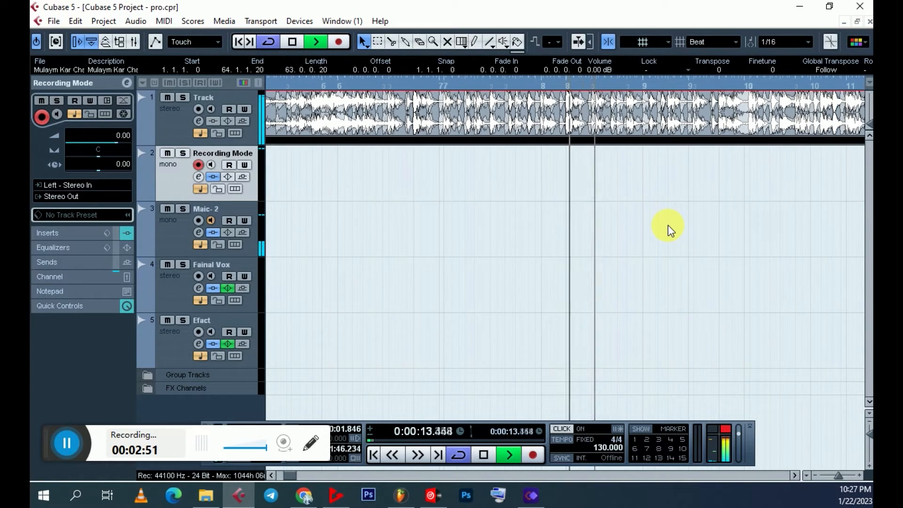
key(space)
Play the rhythm from 0:00:17.538, midway through bar 10, and check its beats against the grid and metronome
scroll(668, 225, down, 6)
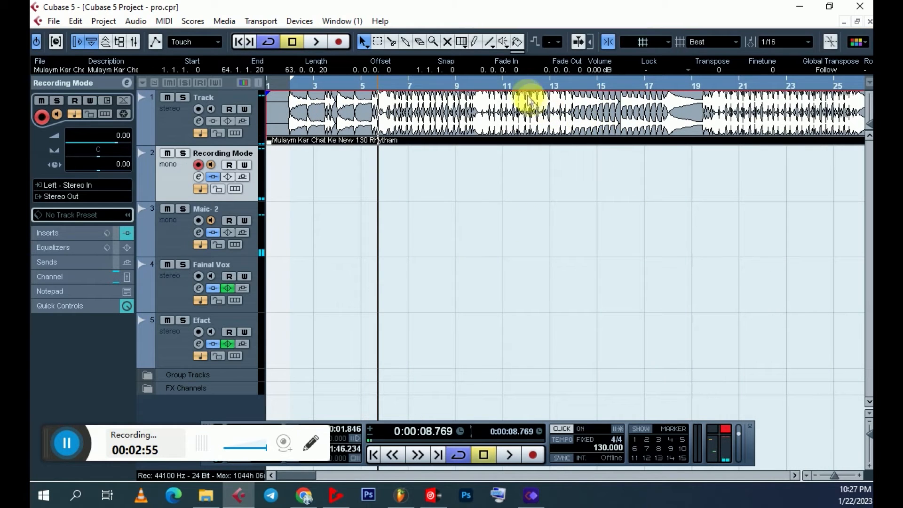
click(492, 85)
key(h)
key(h)
key(h)
key(h)
key(h)
key(h)
key(h)
key(h)
key(g)
key(g)
key(g)
key(g)
key(g)
key(g)
key(g)
key(g)
key(g)
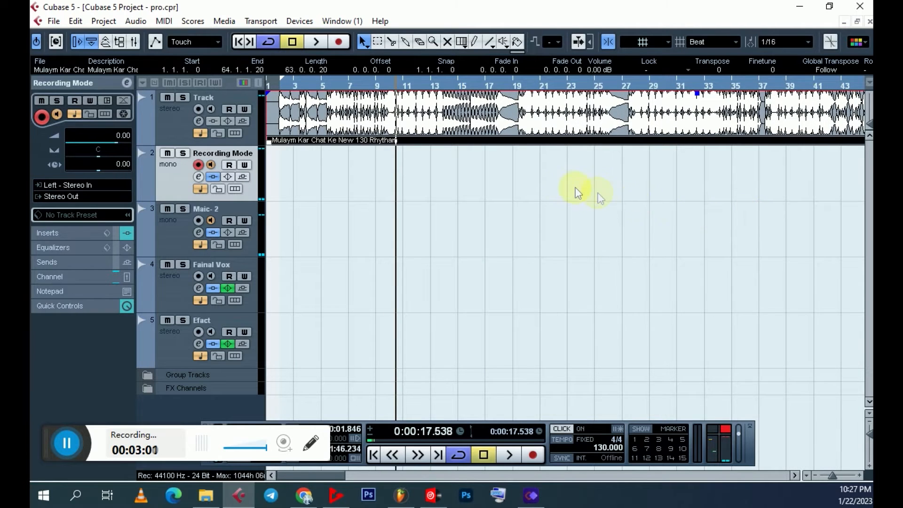
key(h)
key(h)
key(h)
key(h)
key(h)
key(h)
key(space)
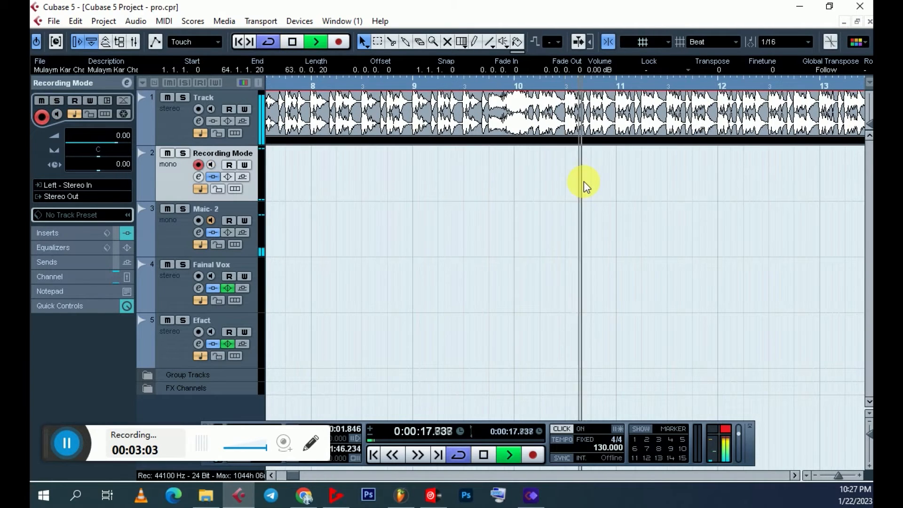
key(g)
key(g)
key(g)
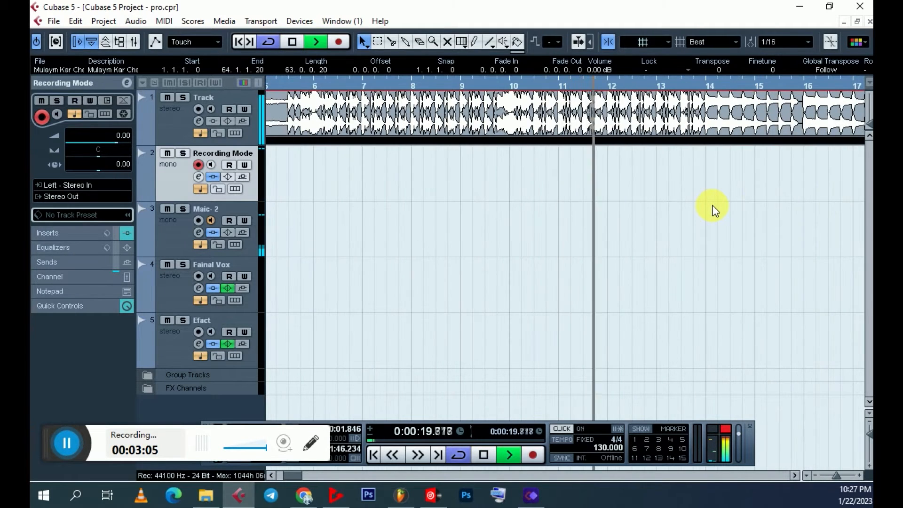
key(space)
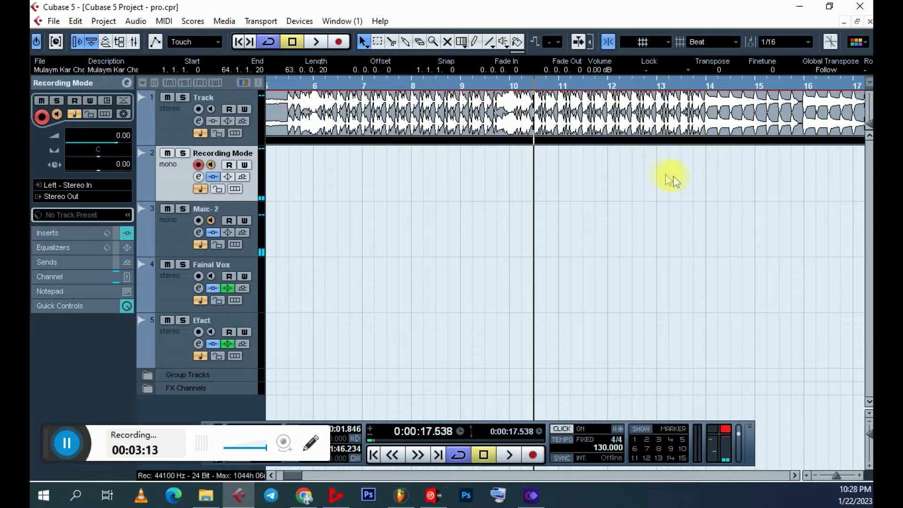
Move the playback position to 0:00:17.753, just past the middle of bar 10
key(g)
key(g)
key(g)
key(g)
key(g)
key(g)
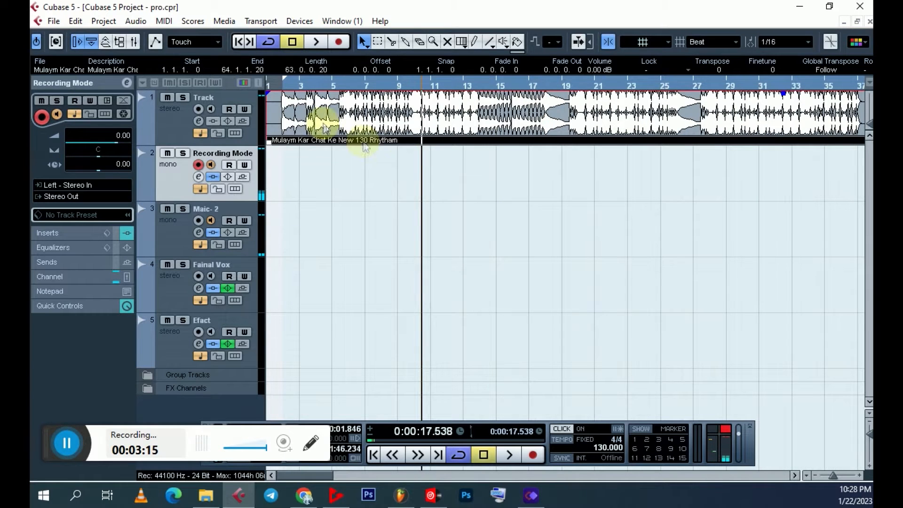
click(450, 85)
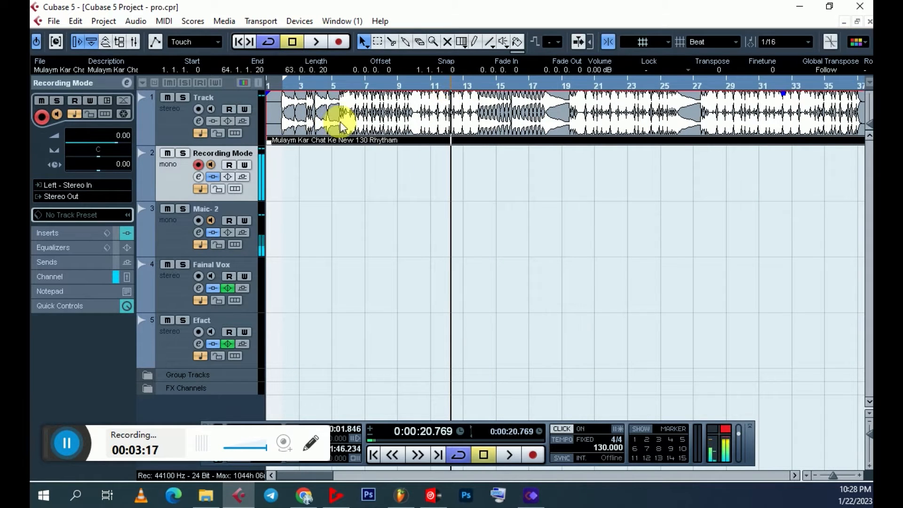
key(h)
key(h)
key(h)
key(h)
key(h)
key(h)
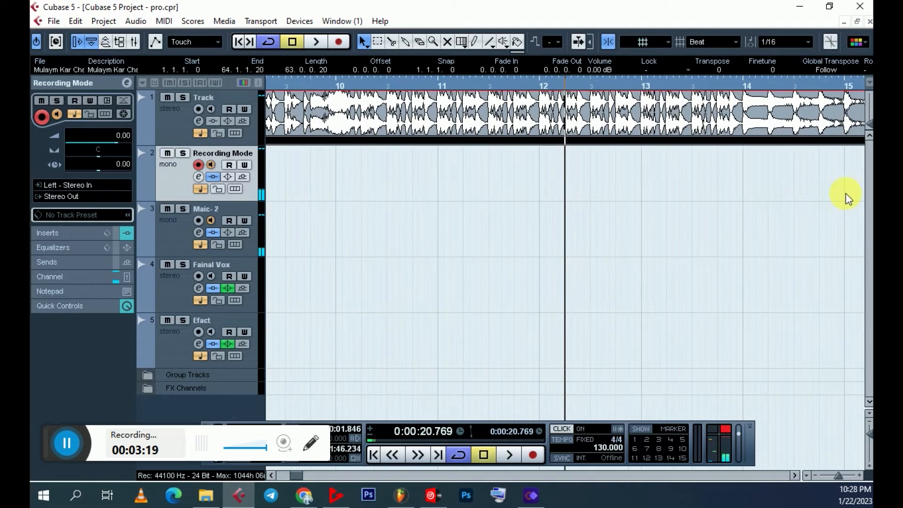
key(KP_Subtract)
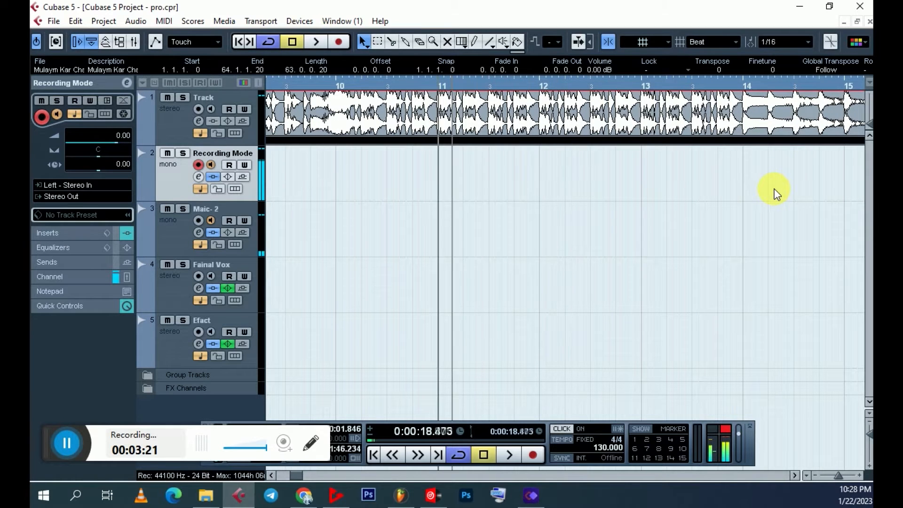
key(KP_Subtract)
key(KP_Add)
key(KP_Add)
key(KP_Subtract)
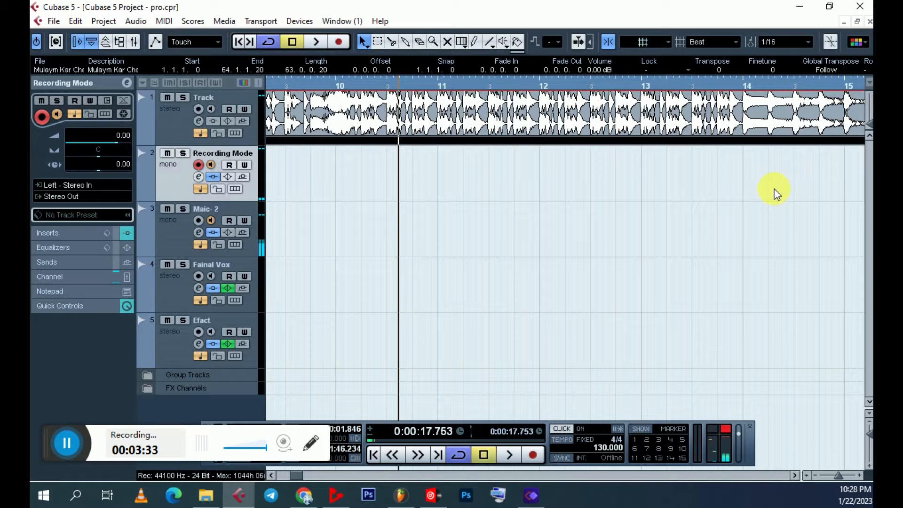
Record a vocal take on the Recording Mode track from 0:00:17.753 until just before bar 40
key(KP_Multiply)
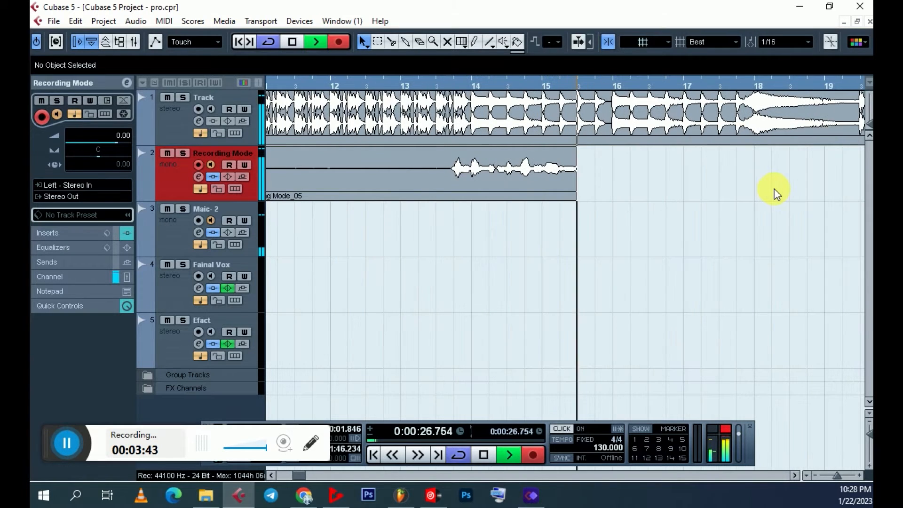
key(g)
key(h)
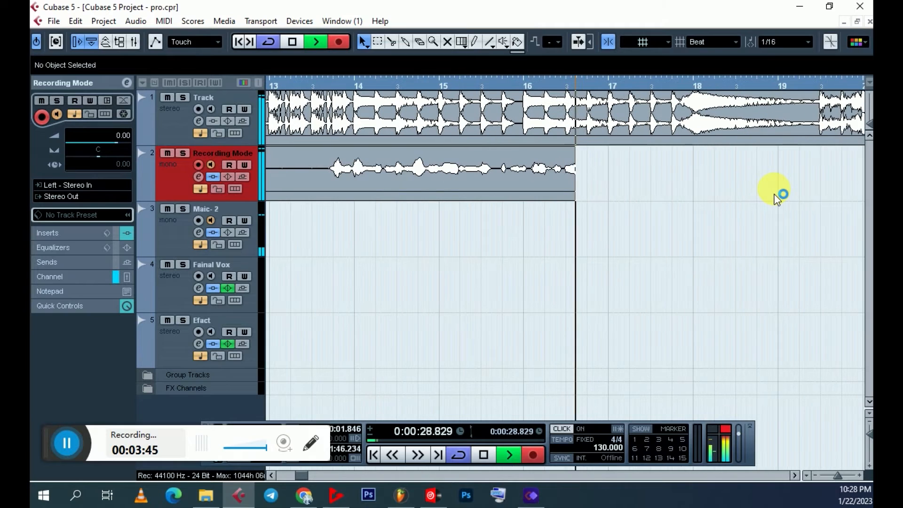
key(g)
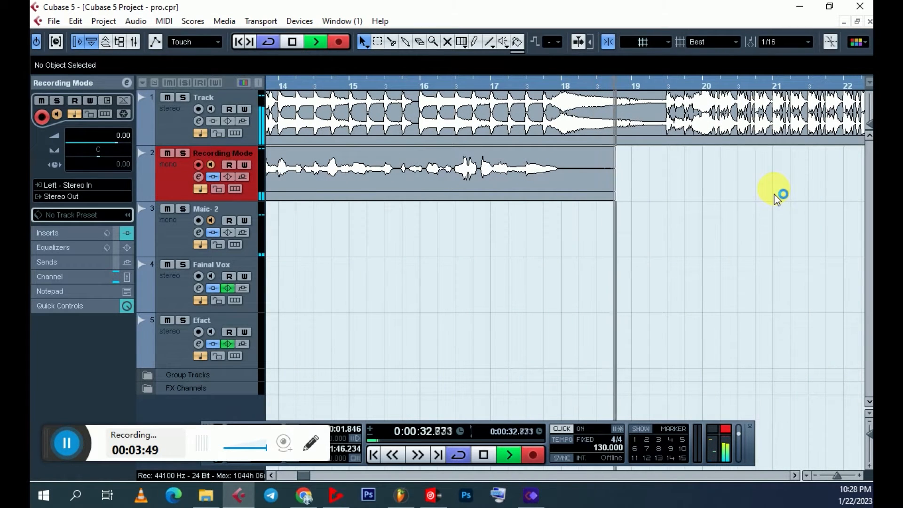
key(g)
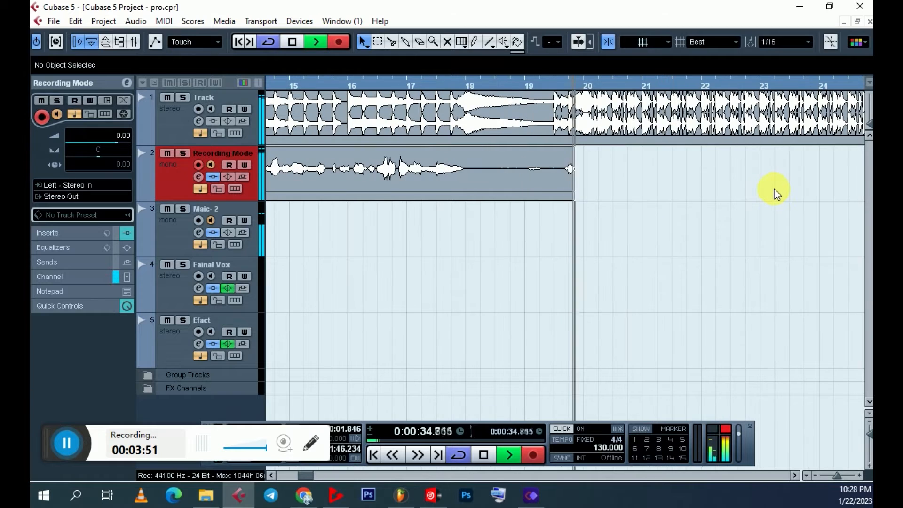
key(g)
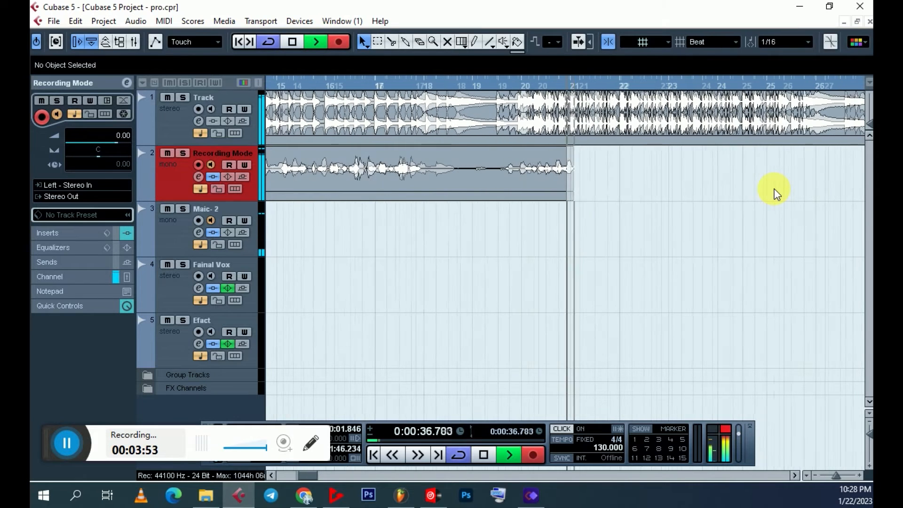
key(h)
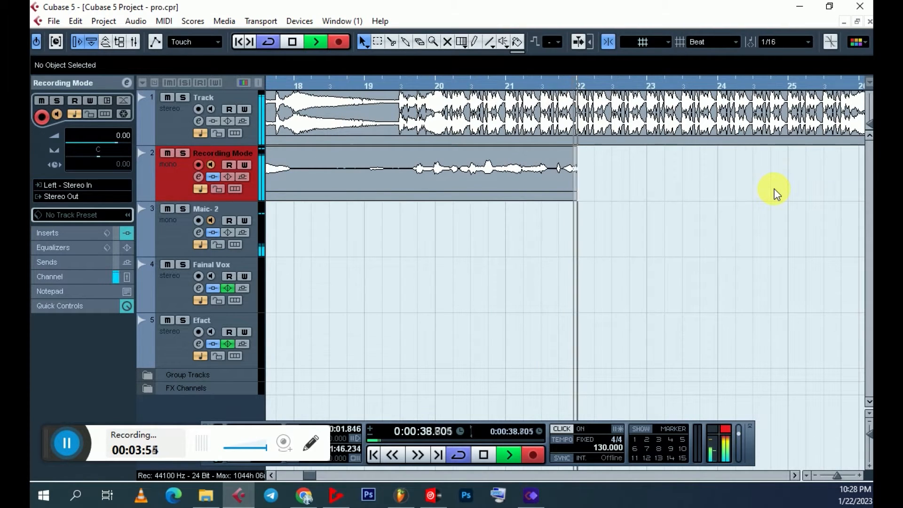
key(g)
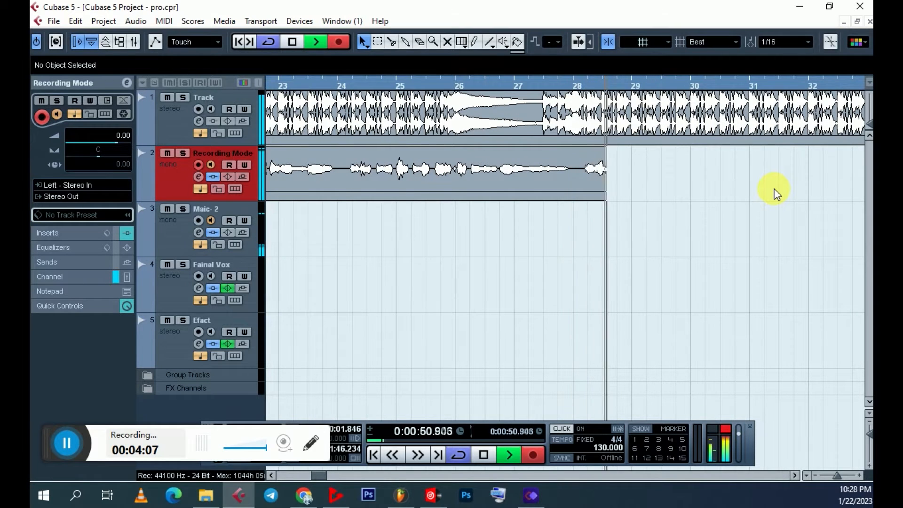
key(g)
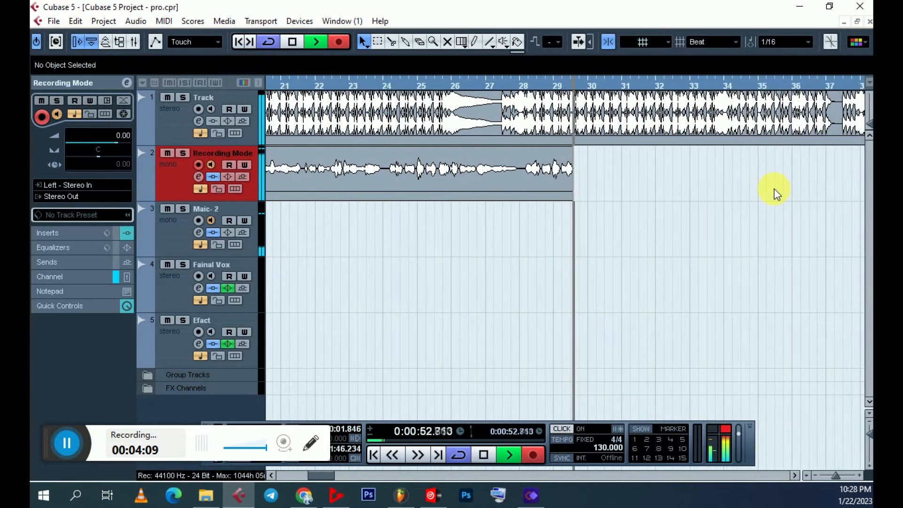
key(g)
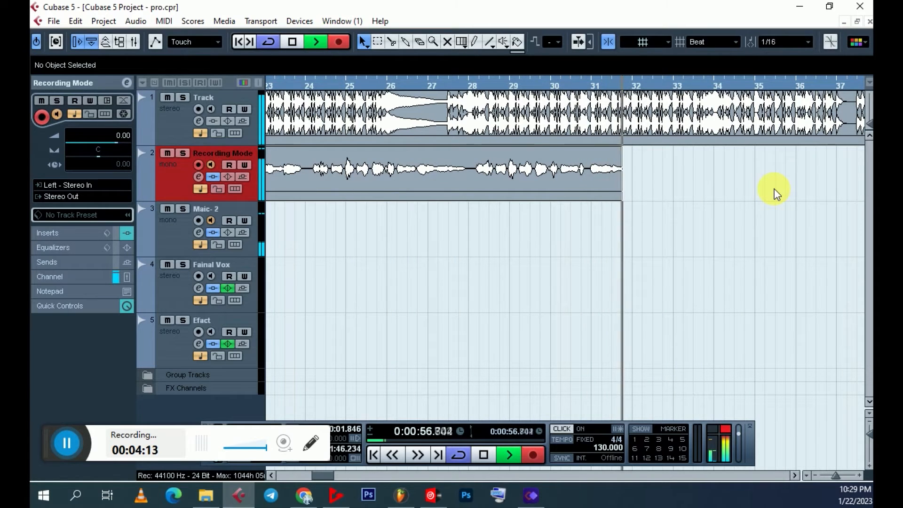
key(h)
key(h)
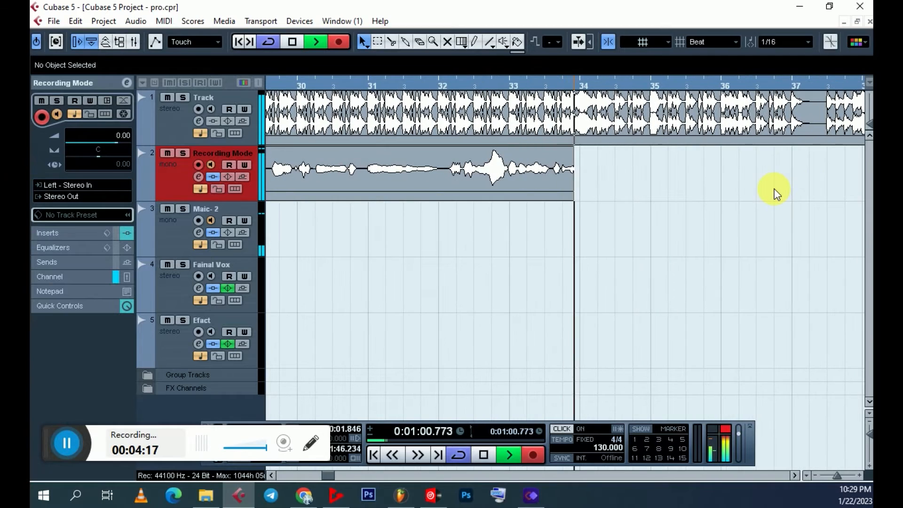
key(g)
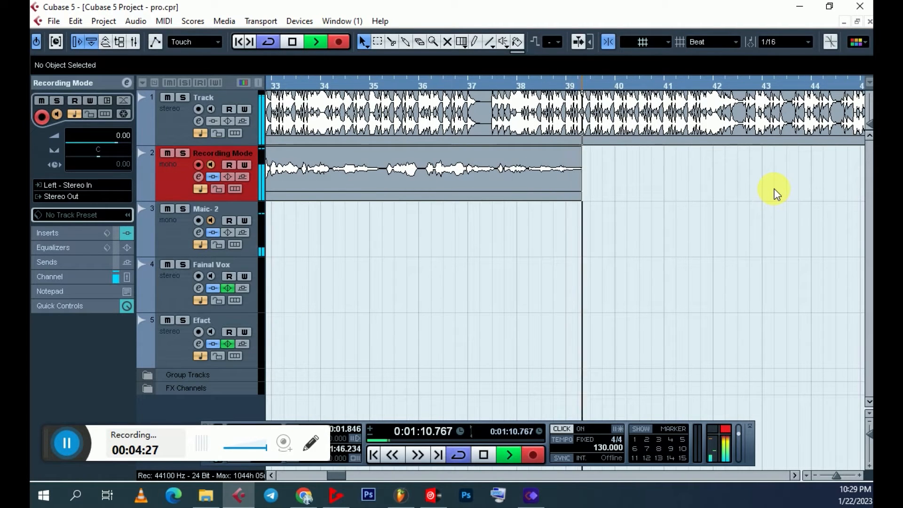
key(space)
Play the recorded vocal together with the rhythm from 0:00:24.000 to check its timing against the grid
key(g)
key(g)
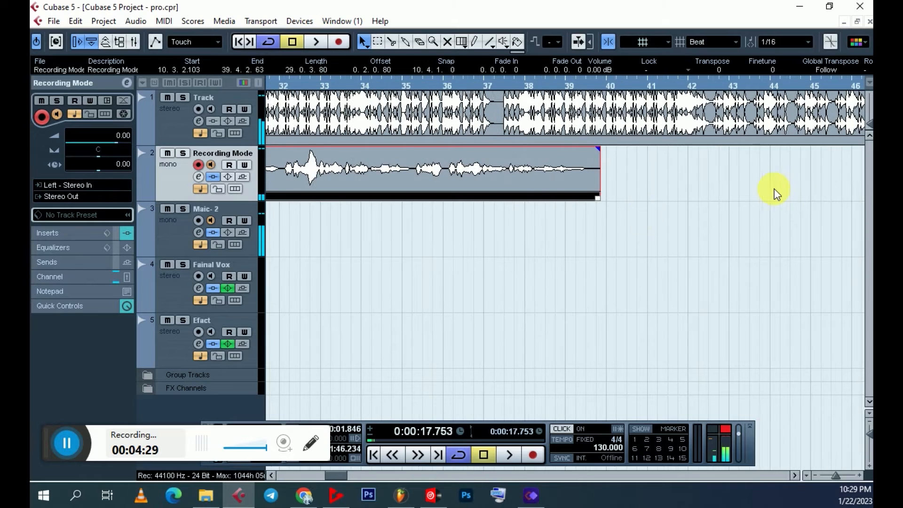
key(g)
key(g)
key(g)
key(g)
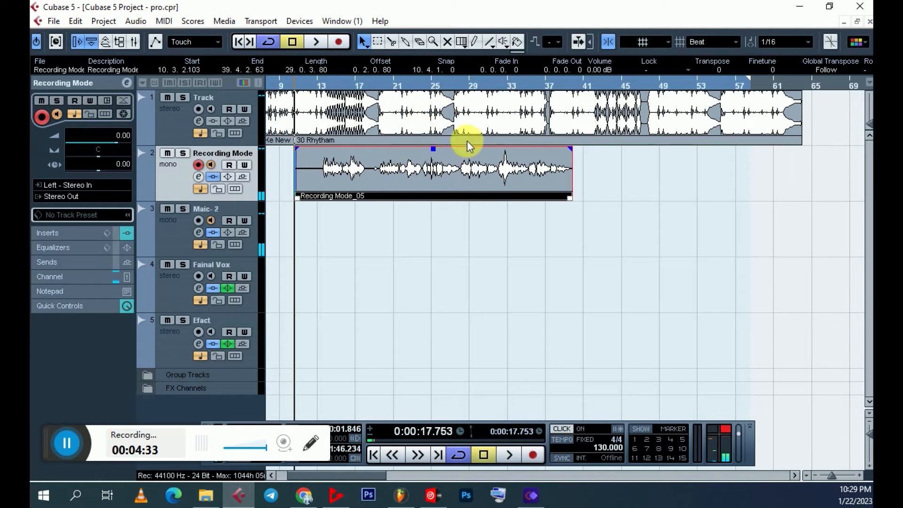
click(327, 89)
key(h)
key(h)
key(h)
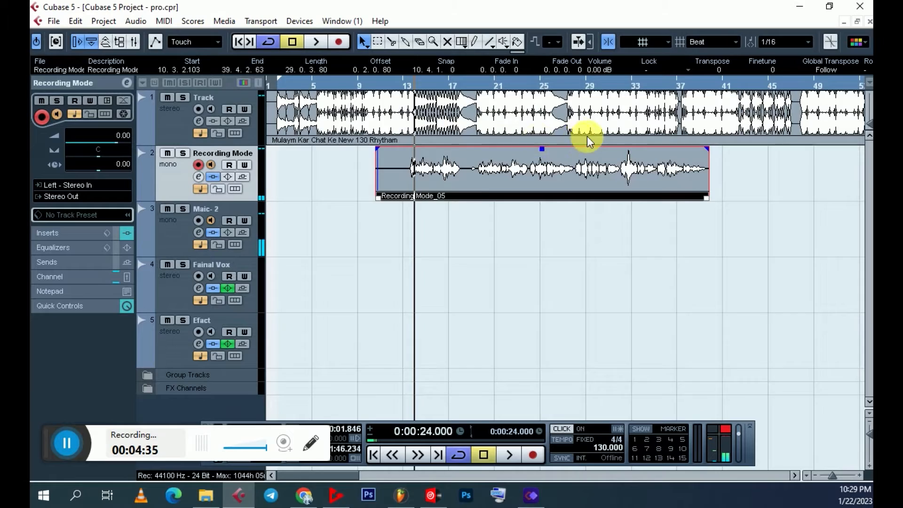
key(space)
key(h)
key(h)
key(h)
key(h)
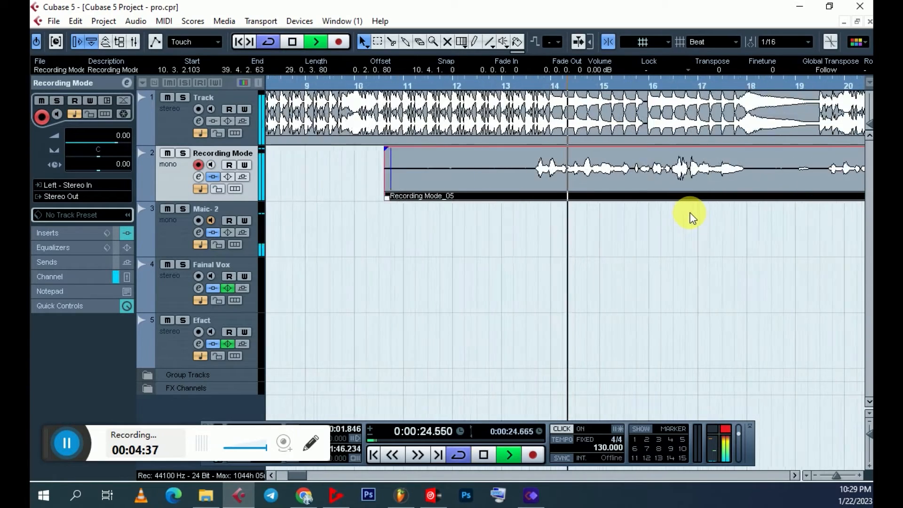
key(g)
key(g)
key(g)
key(g)
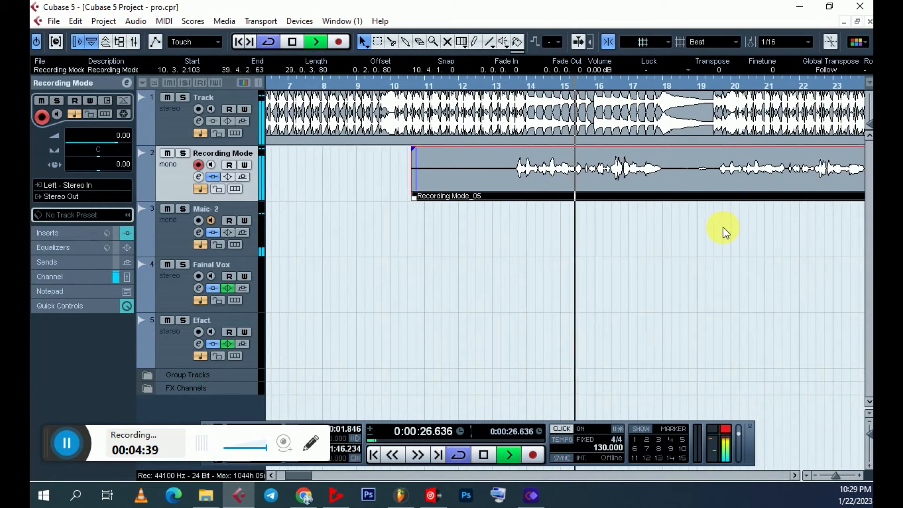
key(h)
key(h)
key(h)
key(g)
key(g)
key(g)
key(h)
key(h)
key(g)
key(h)
key(h)
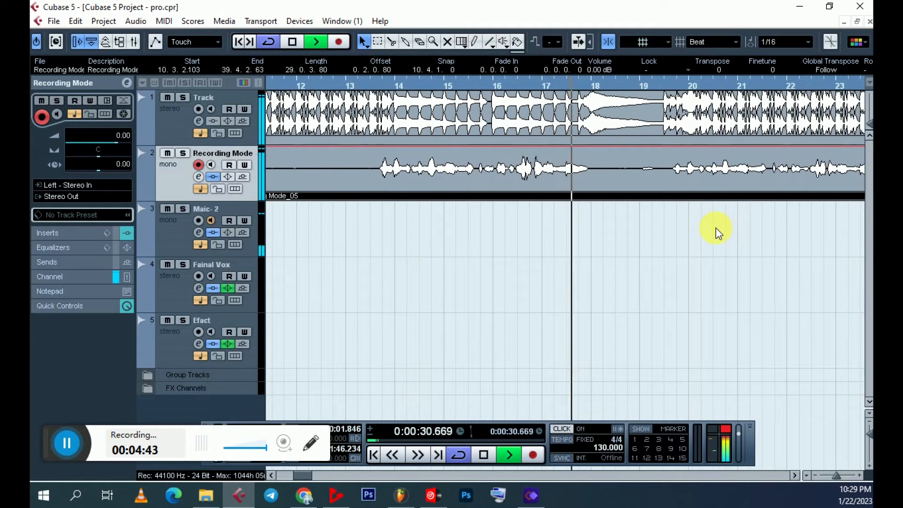
key(g)
key(g)
key(g)
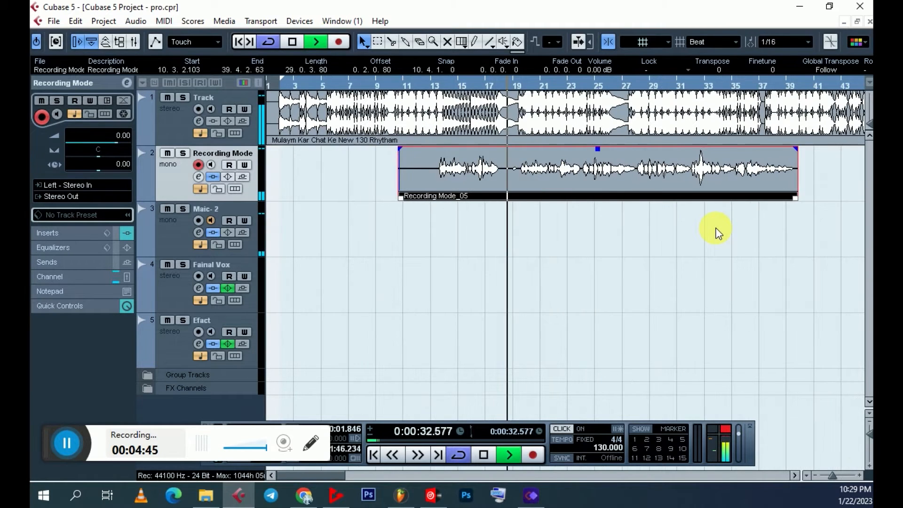
key(g)
key(g)
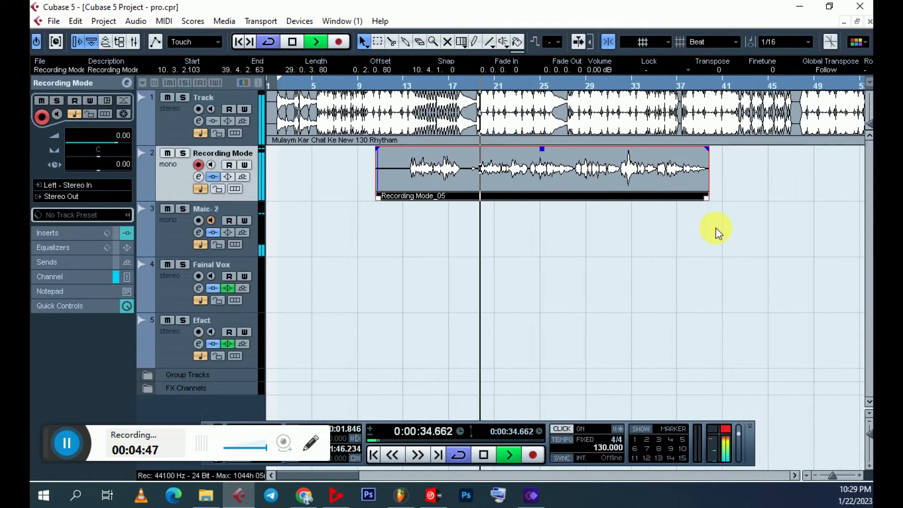
key(h)
key(h)
key(h)
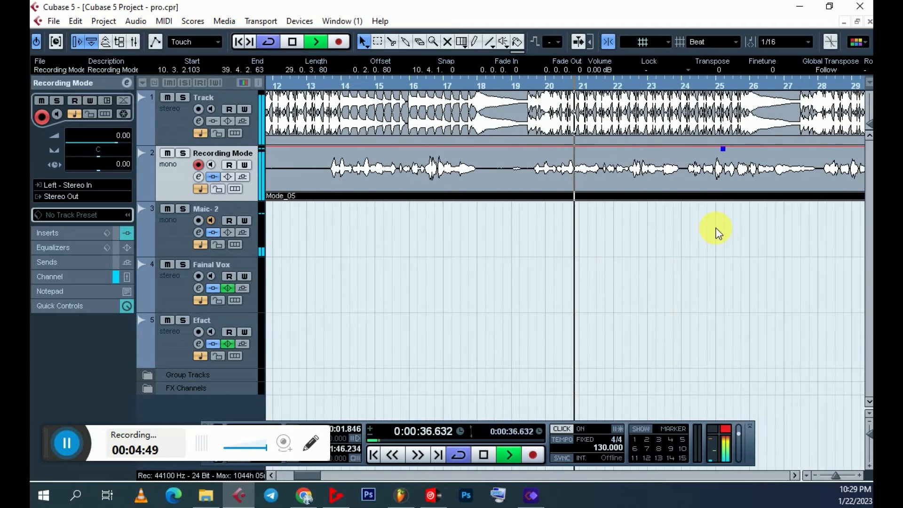
key(space)
Move the right locator past the end of the rhythm clip
key(g)
key(g)
key(g)
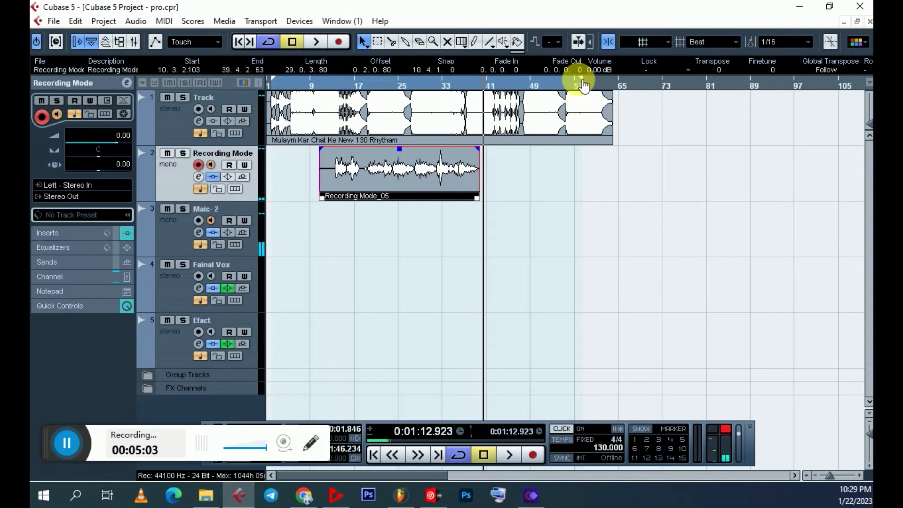
drag(582, 86, 813, 86)
Set the playback position to 0:01:12.461, shortly after the end of the first vocal take
key(h)
key(h)
key(h)
key(h)
key(h)
key(h)
key(h)
key(h)
key(h)
key(h)
key(h)
key(h)
key(h)
key(h)
key(h)
key(h)
key(h)
key(h)
key(h)
key(h)
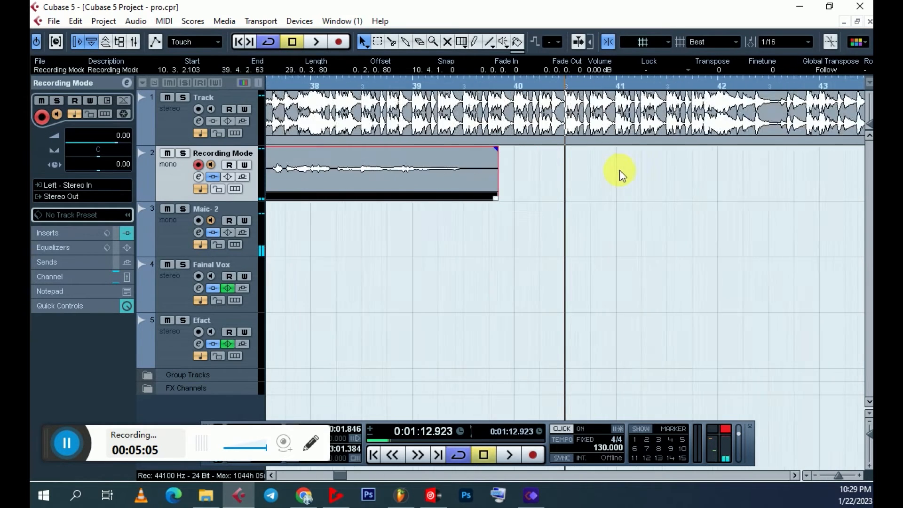
key(g)
key(g)
key(g)
key(g)
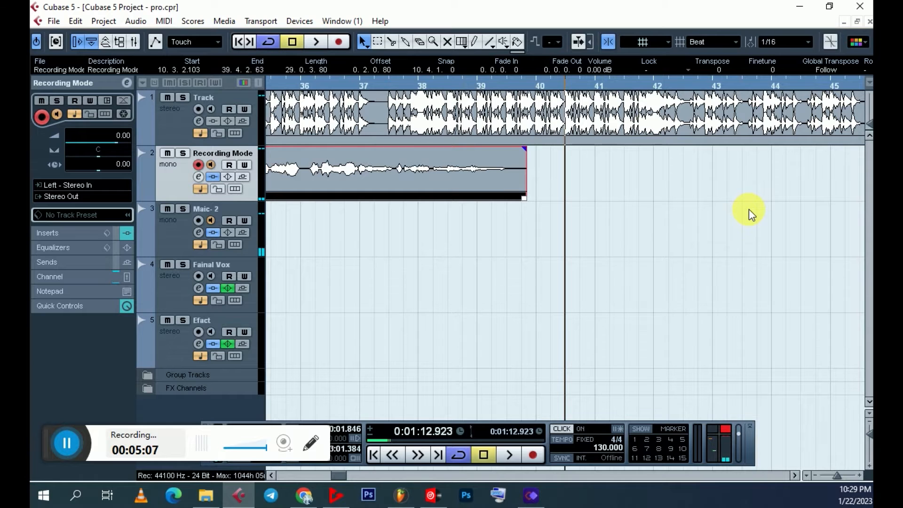
key(g)
key(g)
key(g)
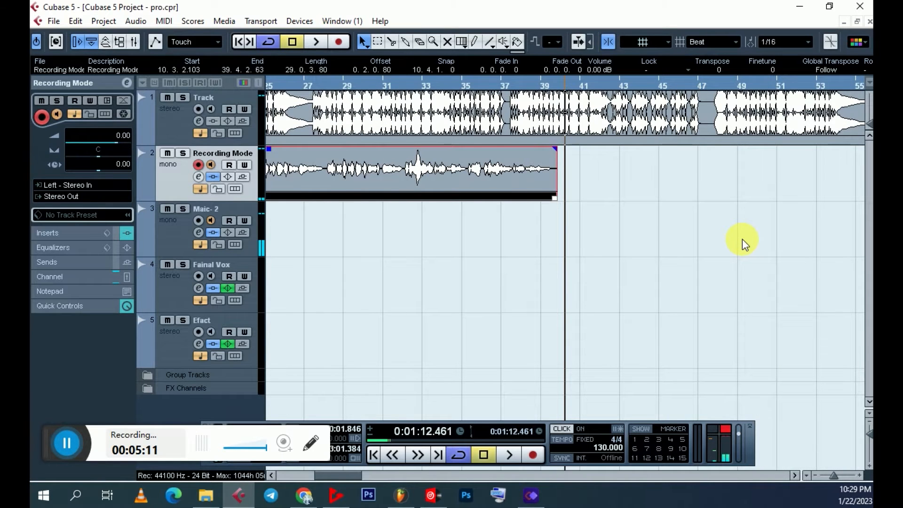
key(space)
key(h)
key(h)
key(h)
key(h)
key(h)
key(Escape)
key(KP_Multiply)
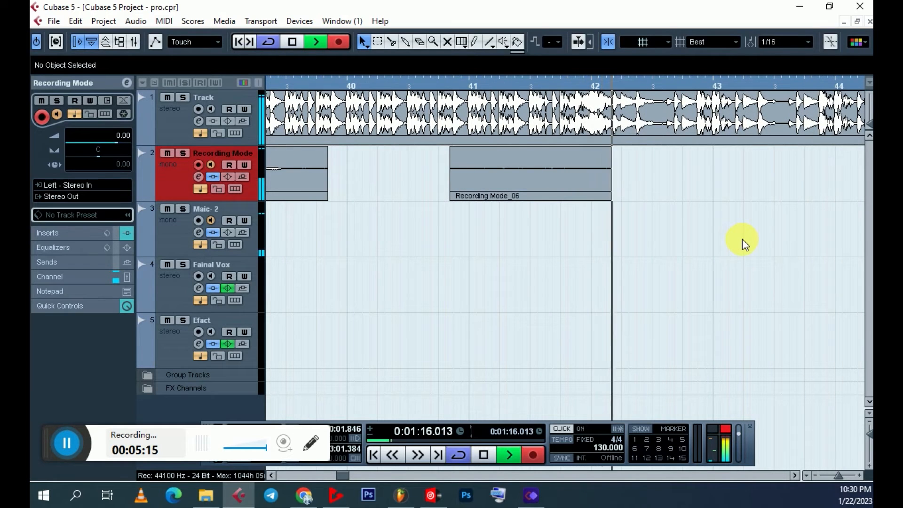
key(space)
key(Delete)
key(KP_Subtract)
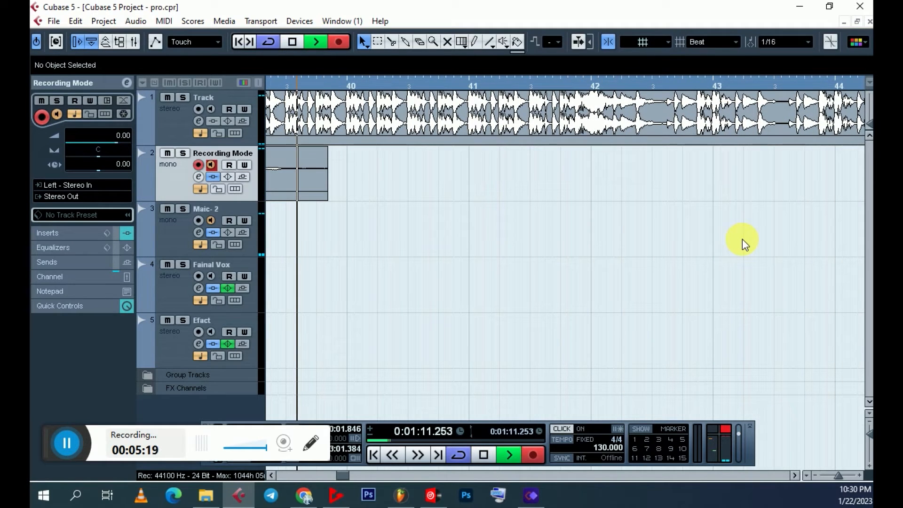
key(KP_Multiply)
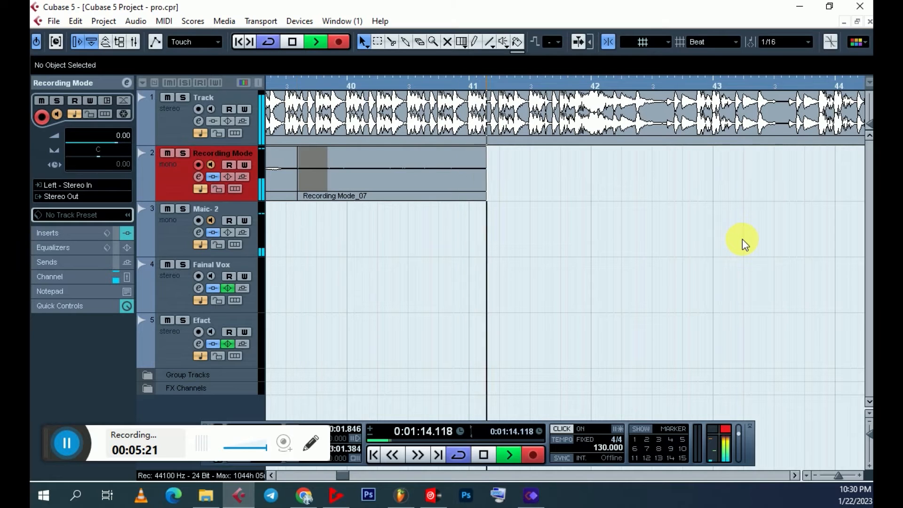
key(space)
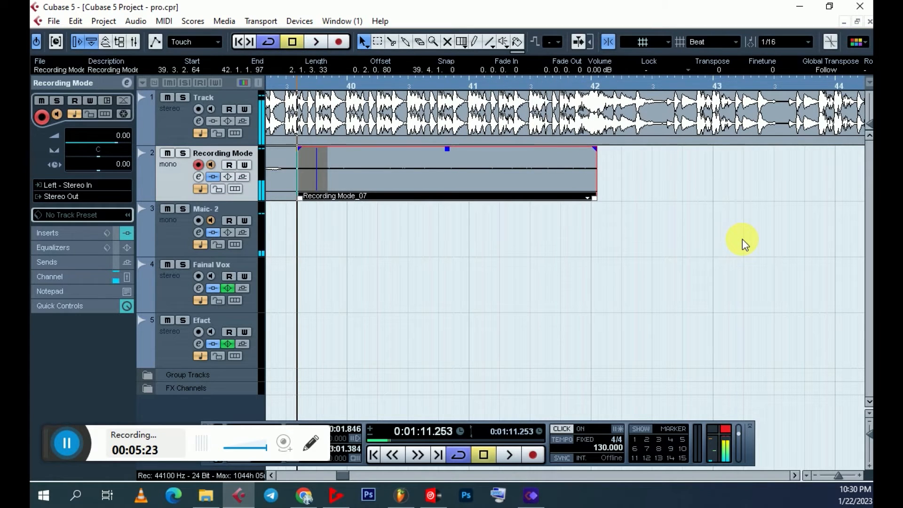
key(Delete)
Play from 0:01:09.421 and record a second vocal take on the Recording Mode track, starting just before bar 40
key(g)
key(KP_Subtract)
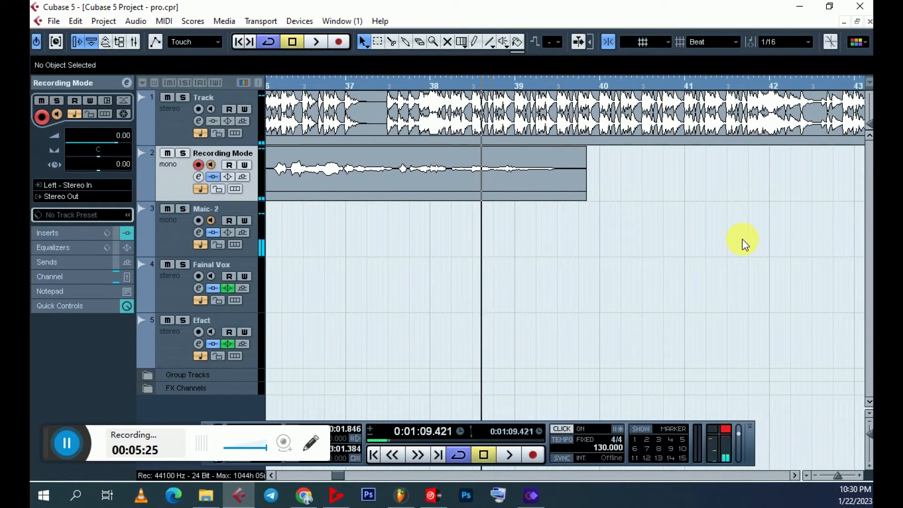
key(space)
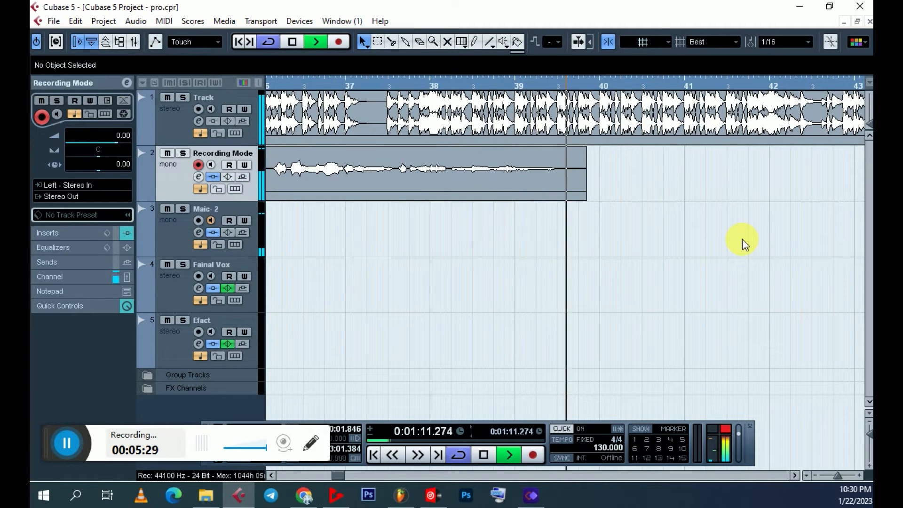
key(KP_Multiply)
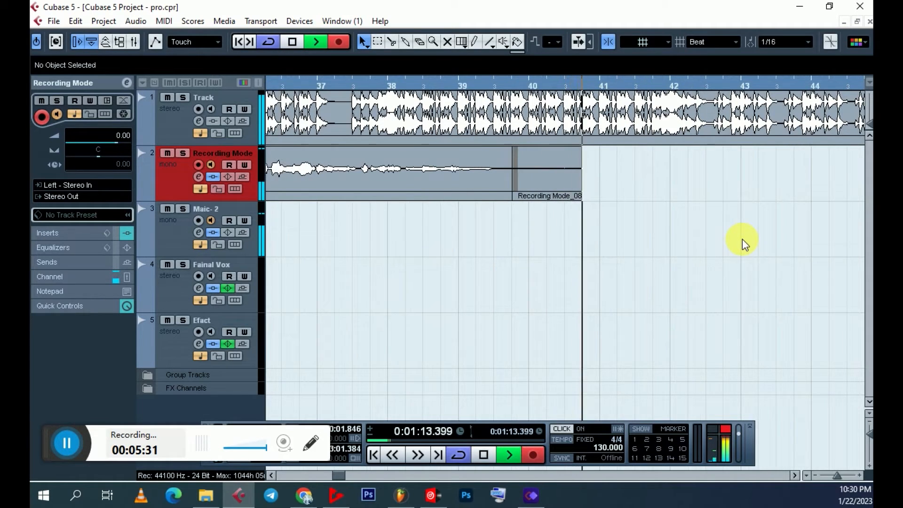
key(h)
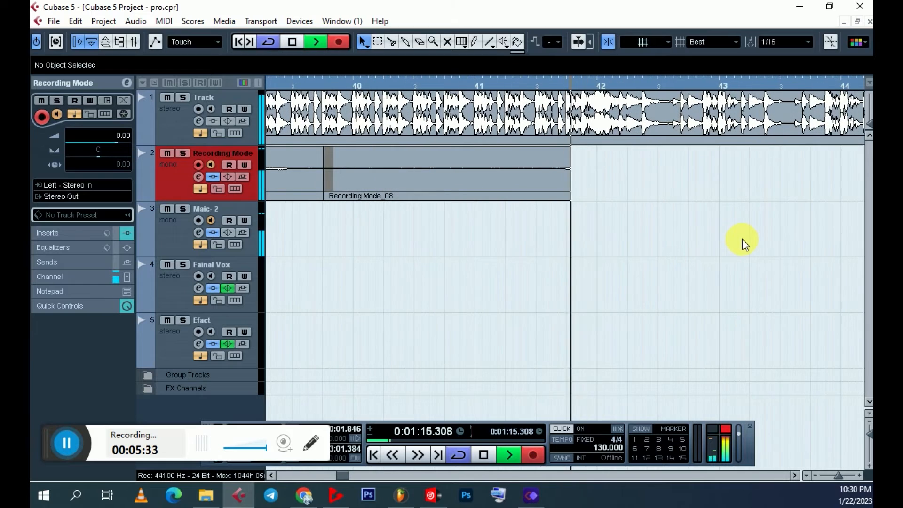
key(g)
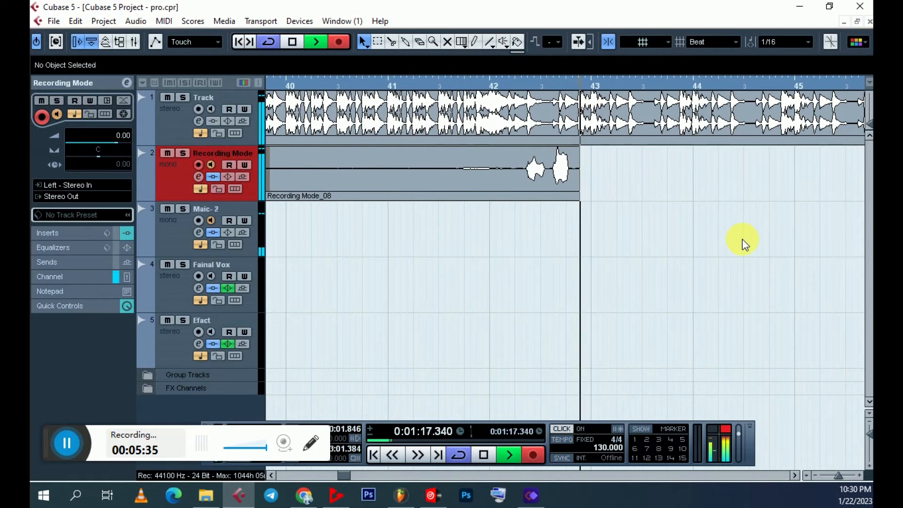
key(g)
key(g)
key(g)
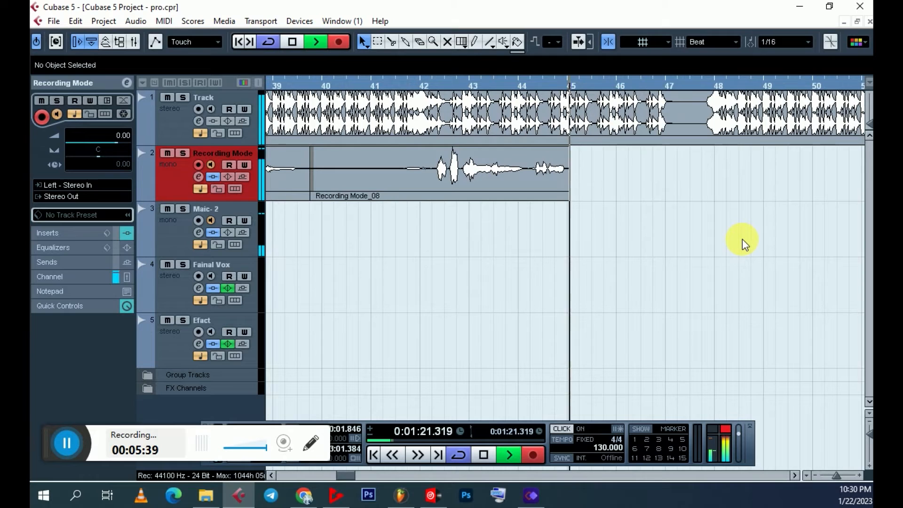
key(h)
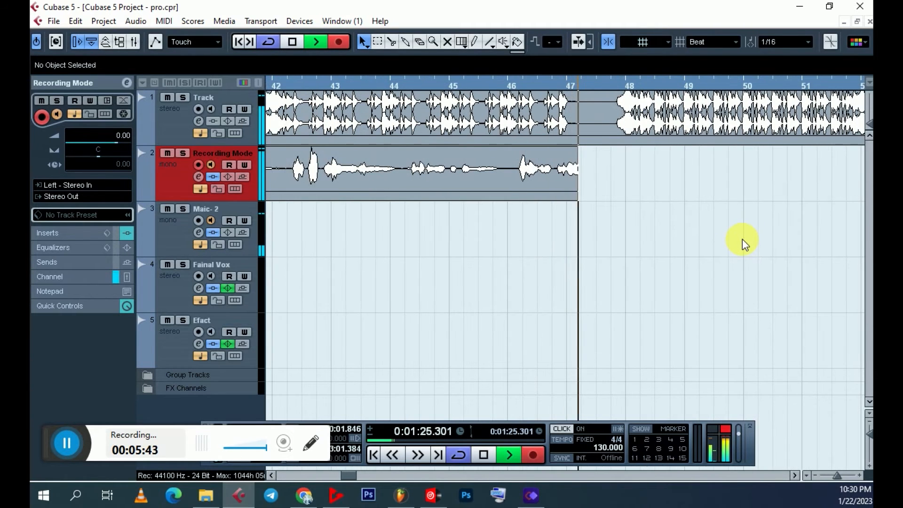
key(h)
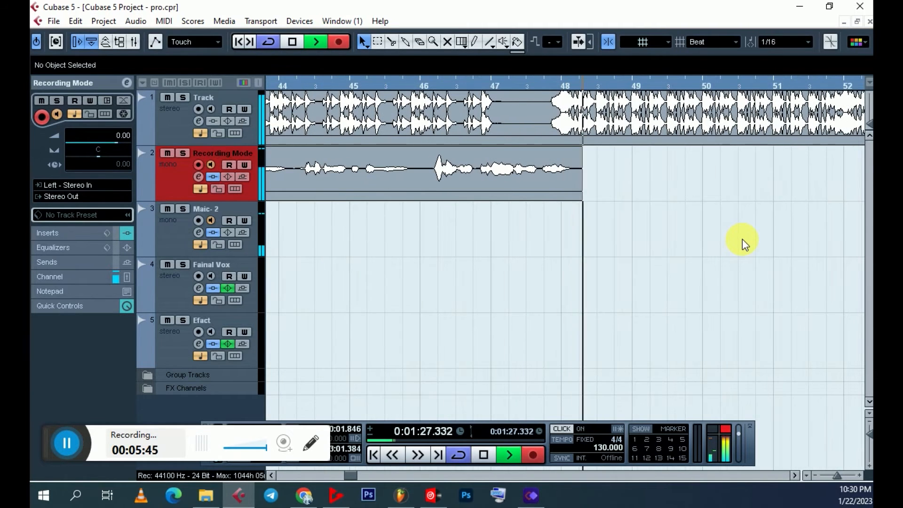
key(g)
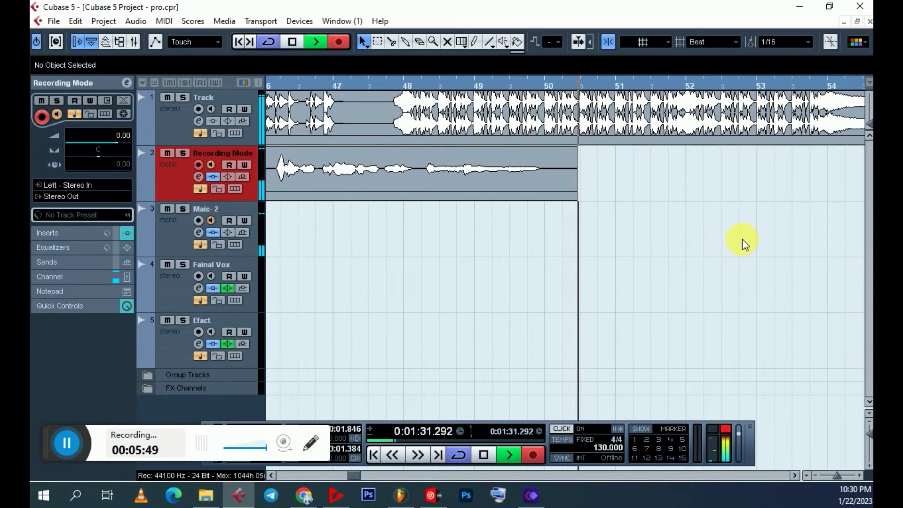
key(h)
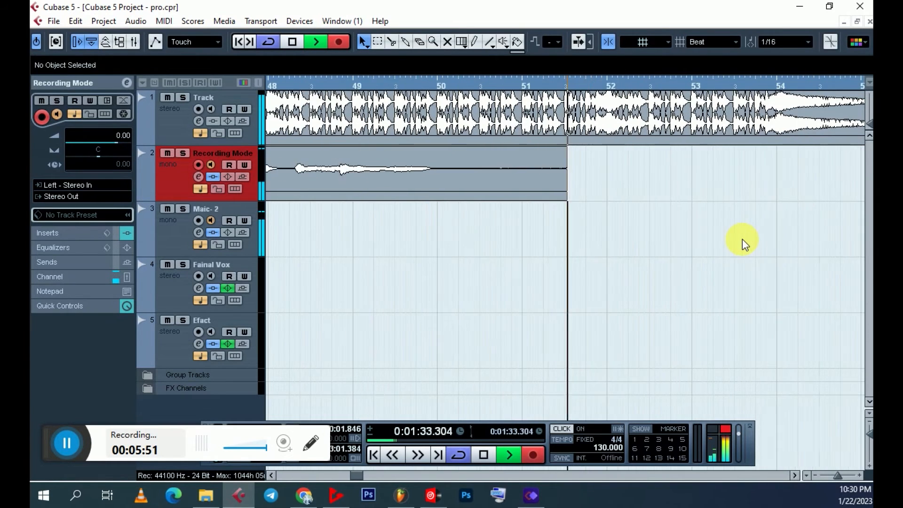
key(g)
key(g)
key(g)
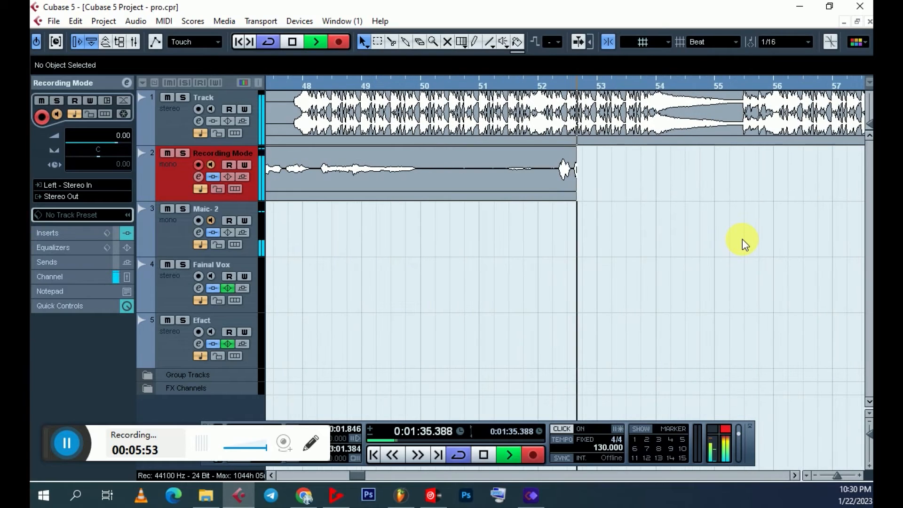
key(h)
key(h)
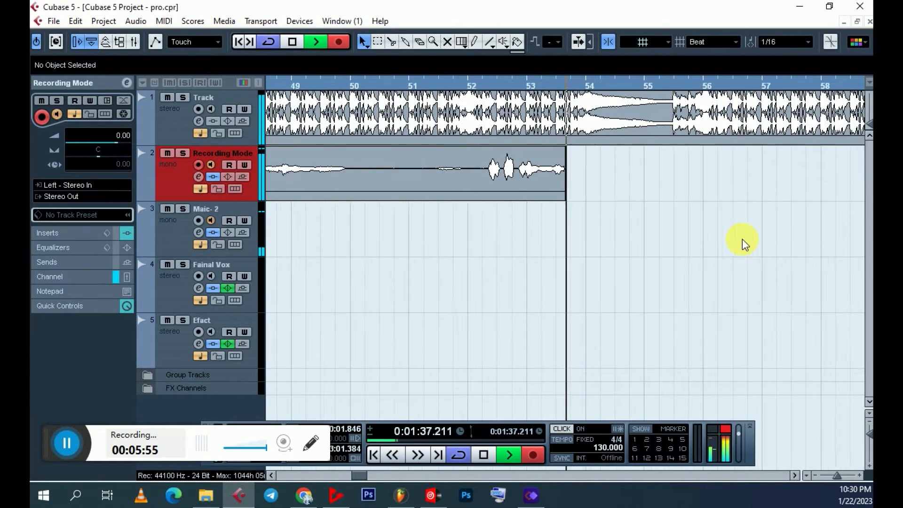
key(h)
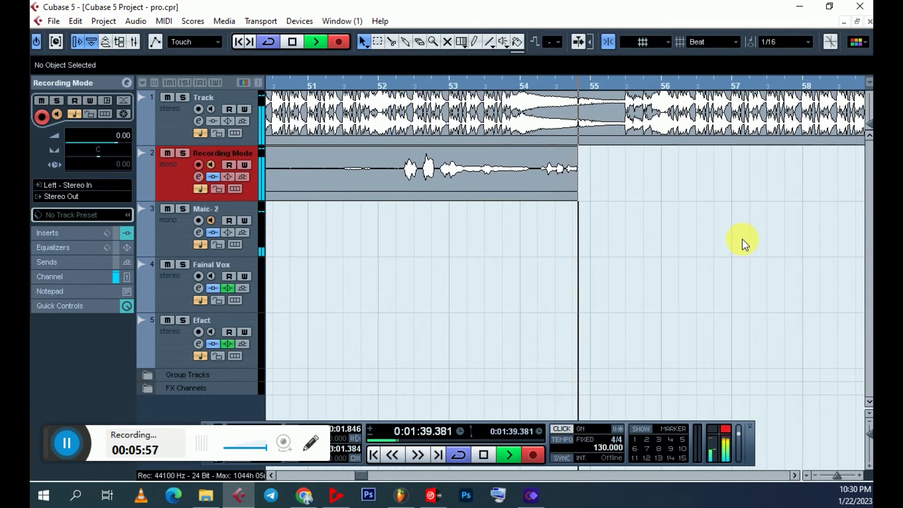
key(h)
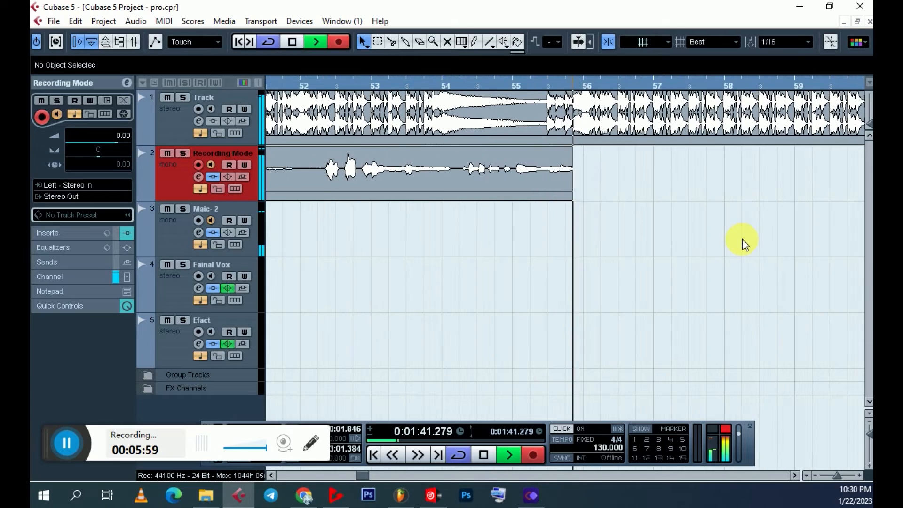
key(g)
key(g)
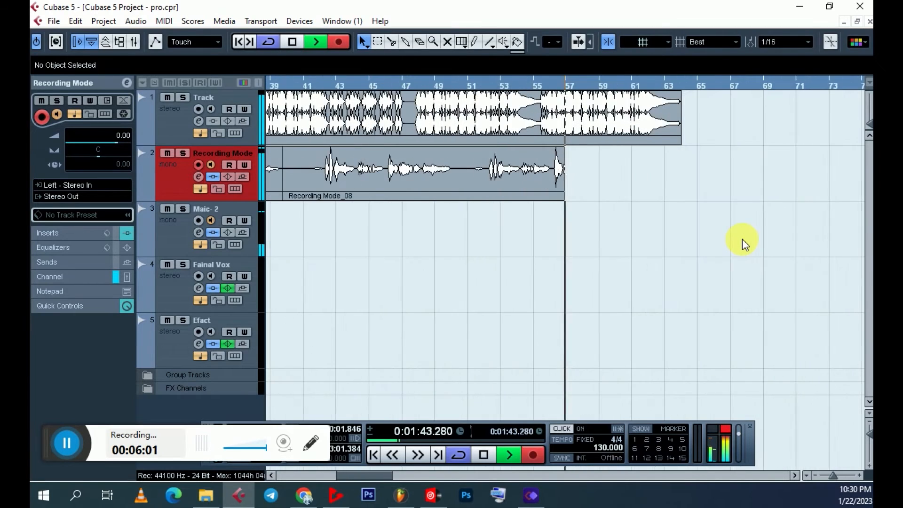
key(h)
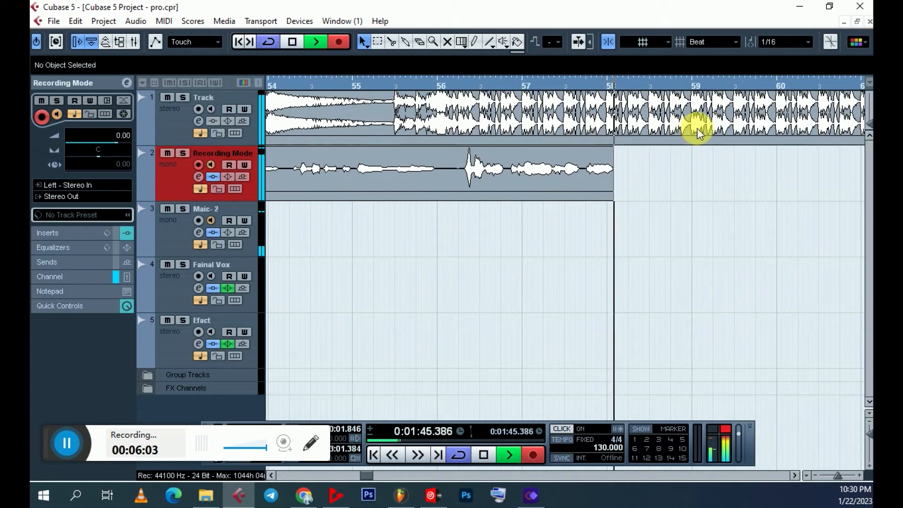
While recording continues, copy the rhythm section that starts at bar 59 and place the copy at bar 63
drag(723, 136, 806, 131)
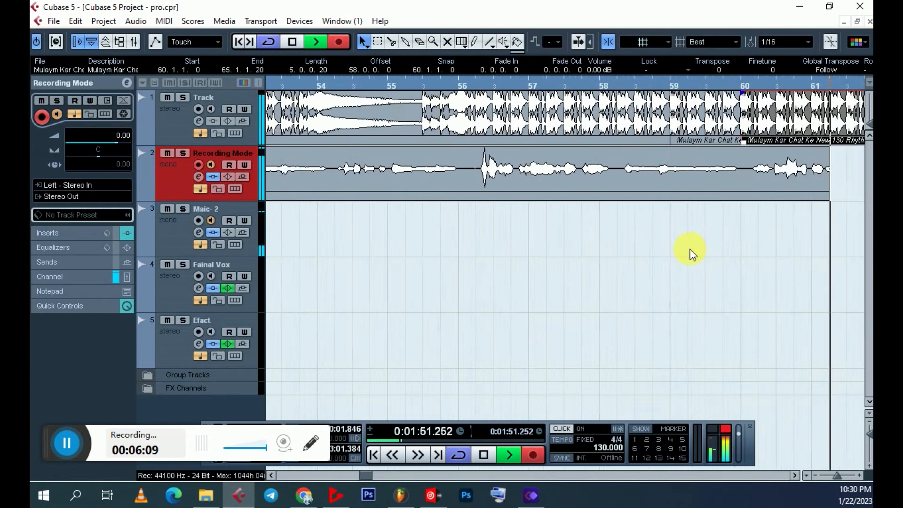
key(g)
key(h)
drag(473, 121, 677, 137)
key(g)
key(g)
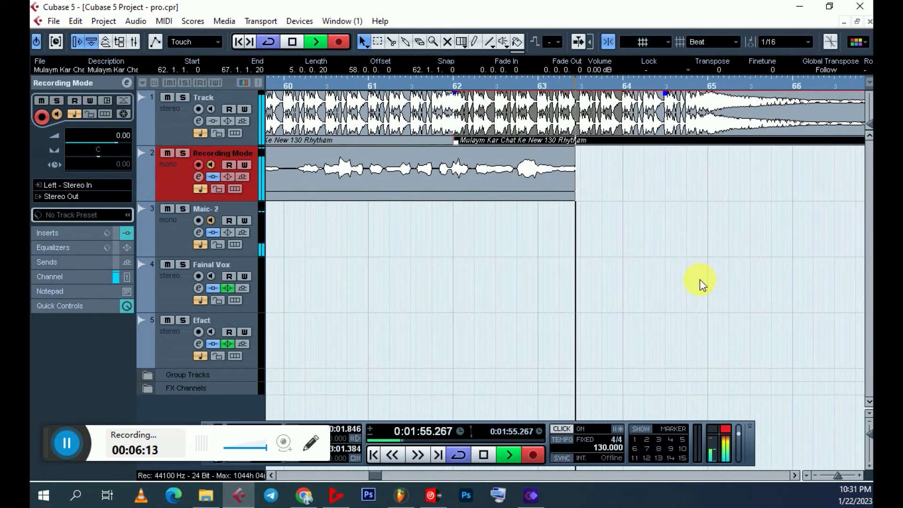
drag(503, 133, 562, 134)
key(g)
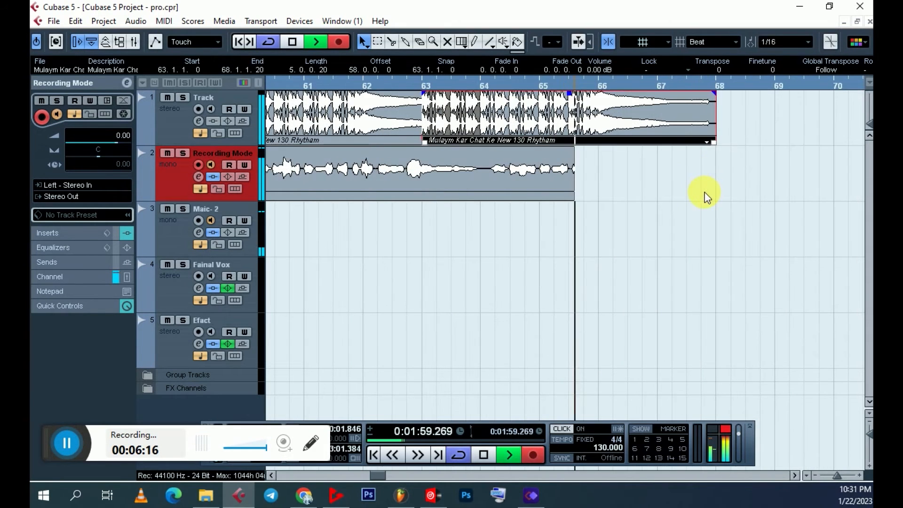
key(h)
Split the copied rhythm section at bar 64 and duplicate its first bar repeatedly until the rhythm reaches bar 79
alt+click(444, 124)
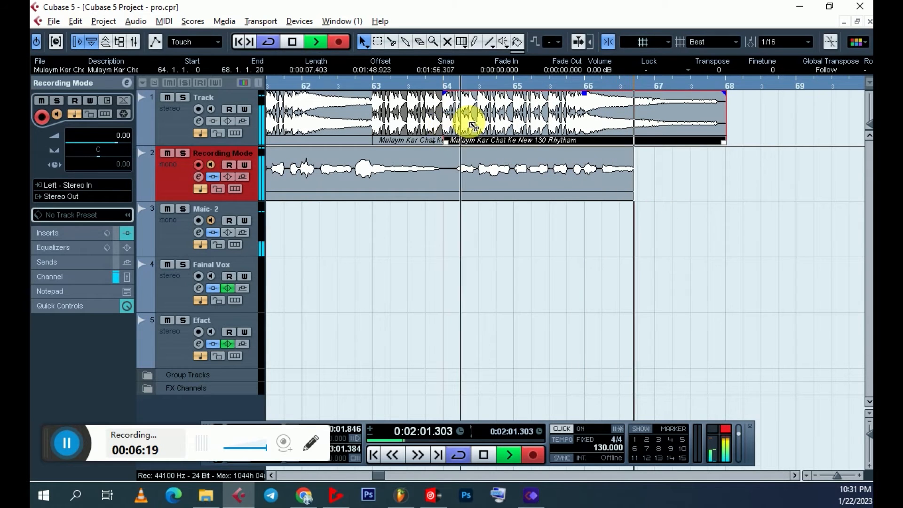
click(418, 124)
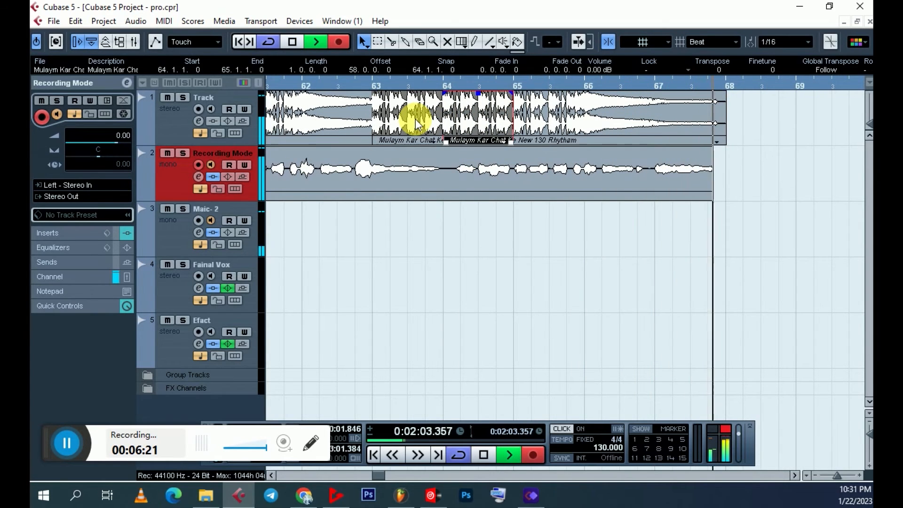
key(ctrl+d)
key(ctrl+d)
key(ctrl+d)
key(ctrl+d)
key(ctrl+d)
key(ctrl+d)
key(ctrl+d)
key(ctrl+d)
key(ctrl+d)
key(ctrl+d)
key(ctrl+d)
key(ctrl+d)
key(ctrl+d)
key(ctrl+d)
key(ctrl+d)
Continue recording the second vocal take over the extended rhythm and stop just before bar 76
key(g)
key(g)
key(g)
key(g)
key(g)
key(g)
key(g)
key(g)
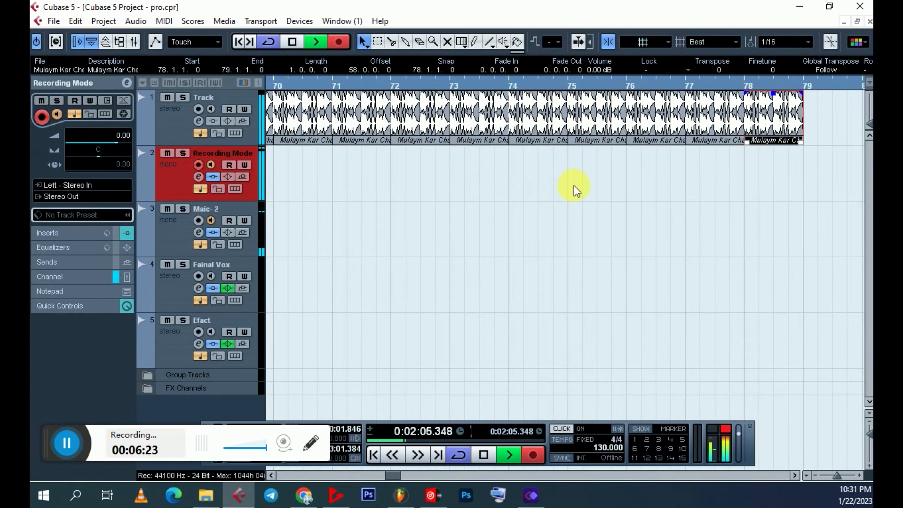
key(h)
key(h)
key(h)
key(h)
key(g)
key(g)
key(h)
key(g)
key(g)
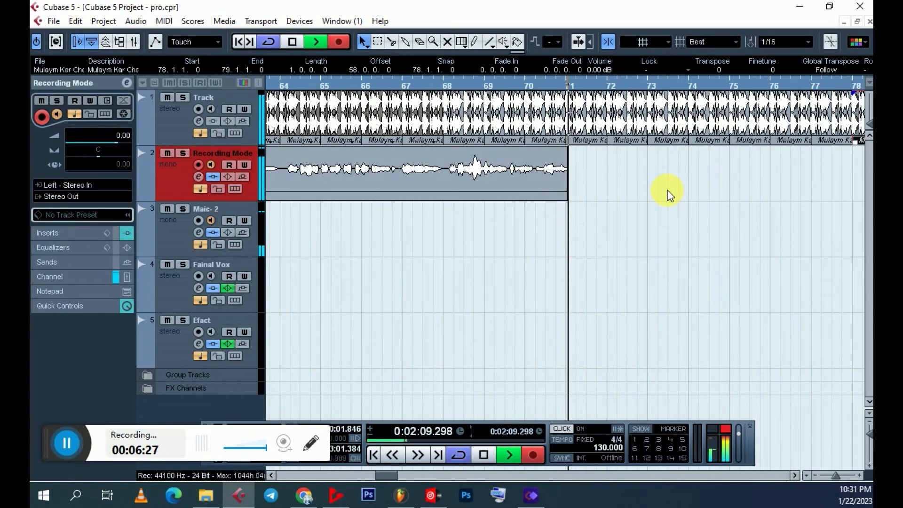
key(h)
key(h)
key(h)
key(h)
key(h)
key(g)
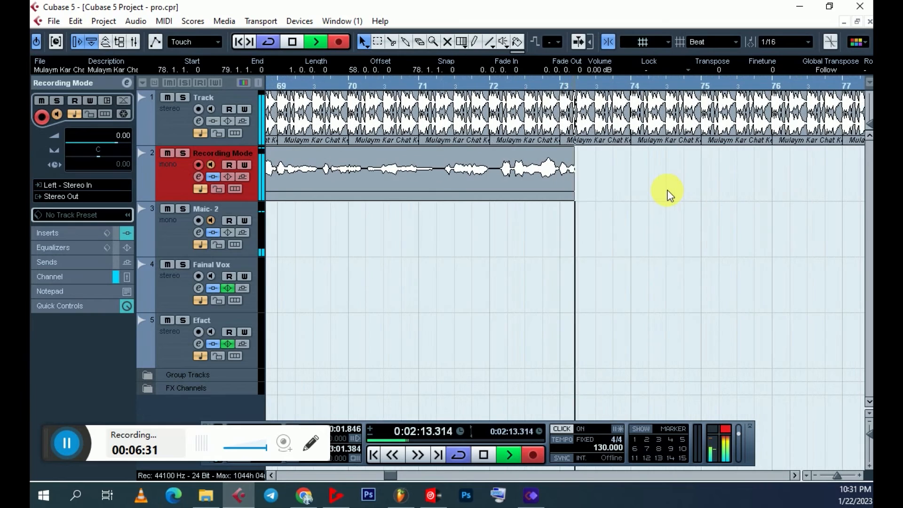
key(g)
key(g)
key(h)
key(h)
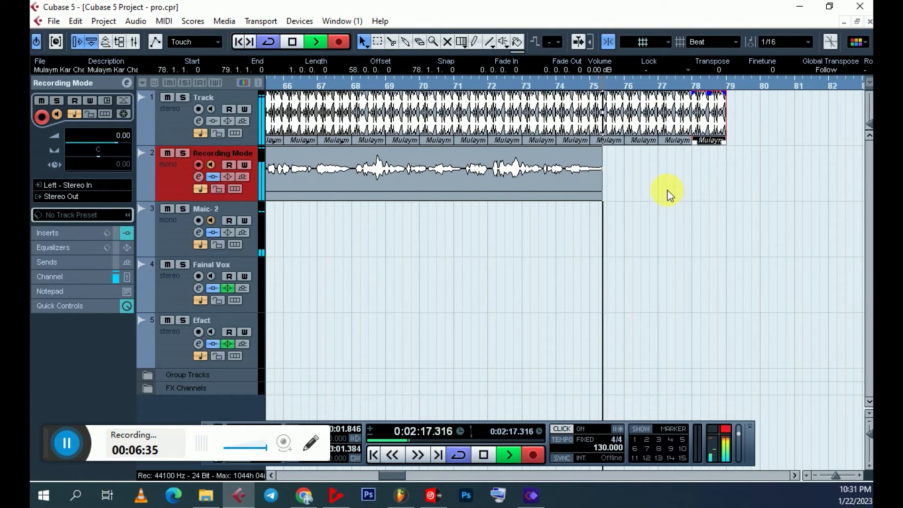
key(space)
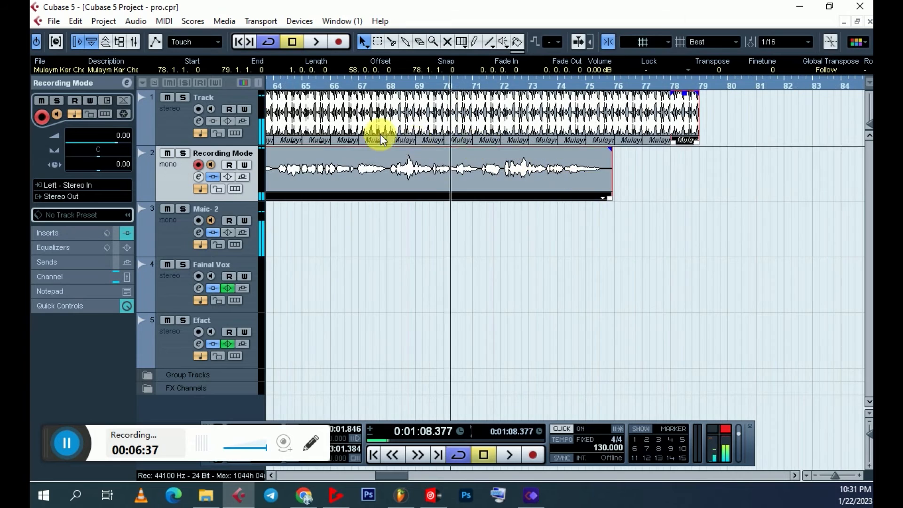
Set the playback position to 0:01:14.769, near the start of the second vocal take
key(g)
key(g)
key(g)
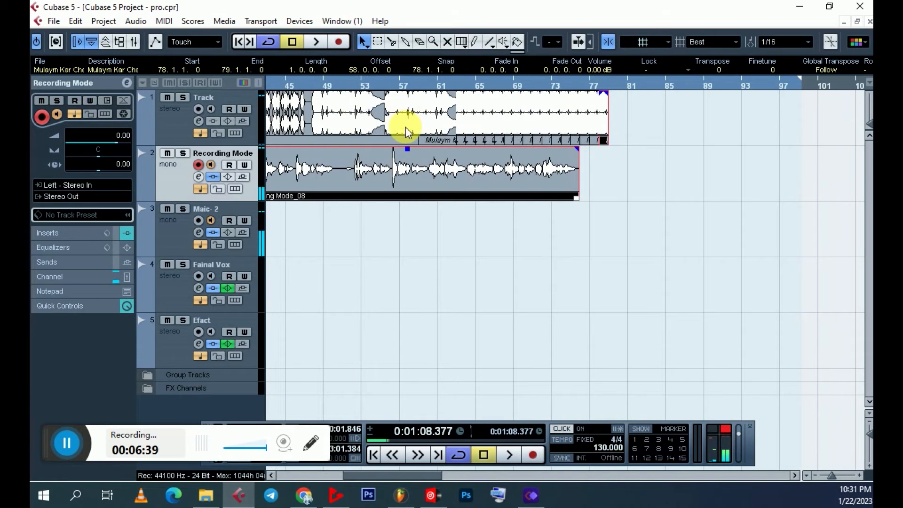
click(445, 89)
key(h)
key(h)
key(h)
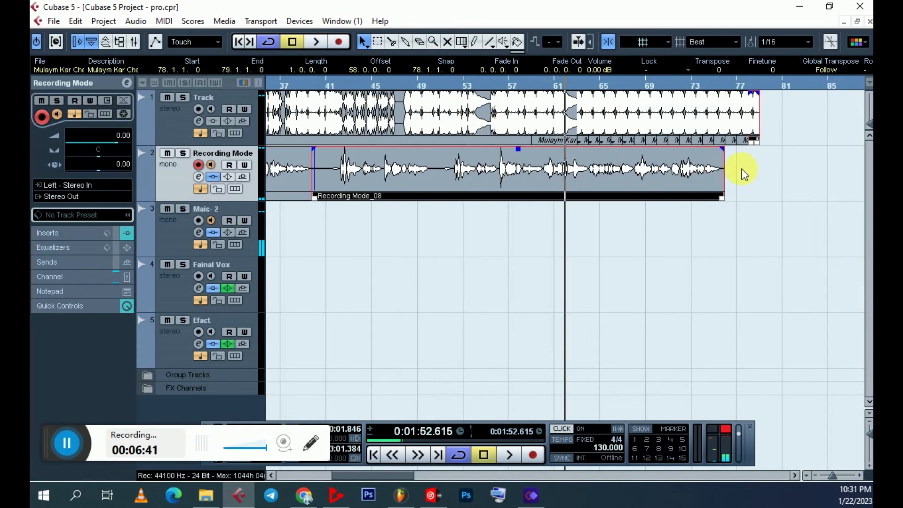
key(g)
key(g)
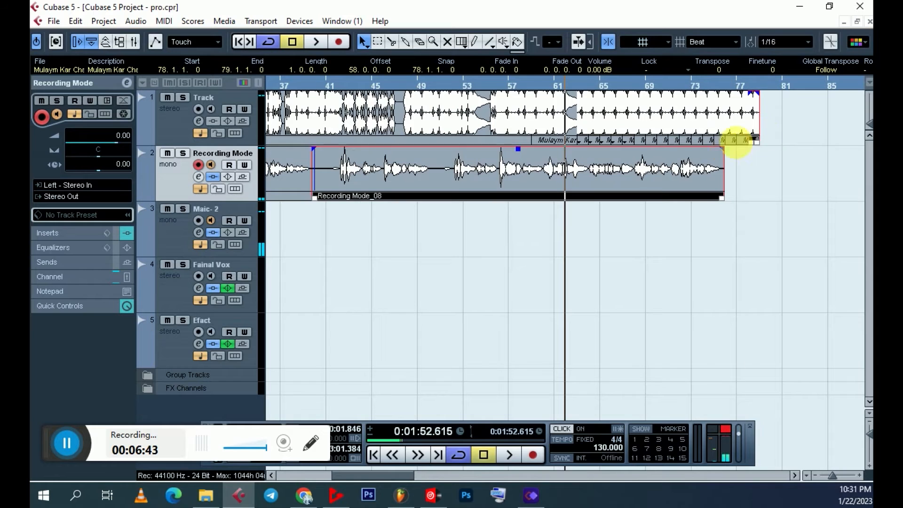
key(g)
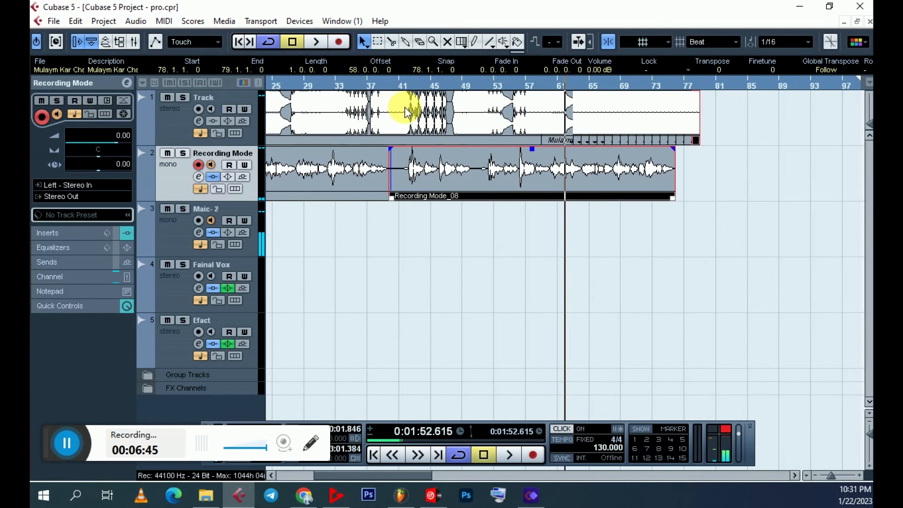
click(403, 87)
key(g)
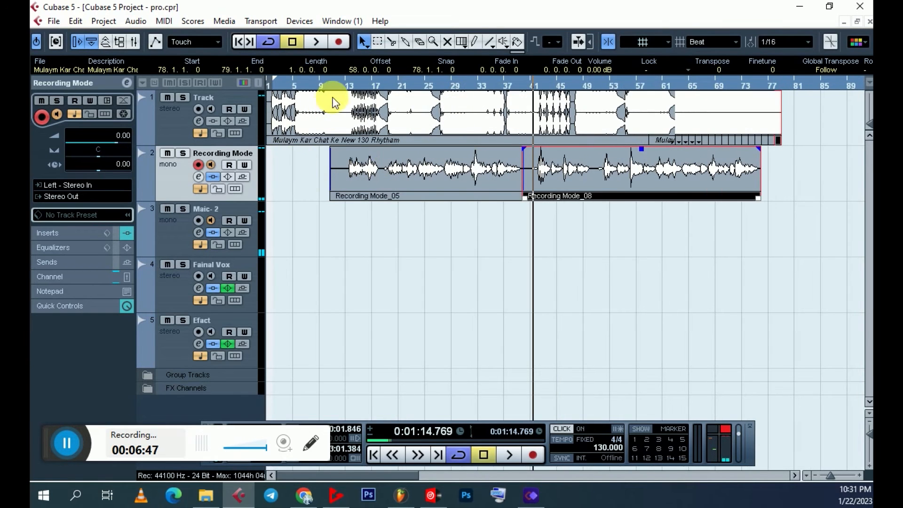
Play back from near the start of the second vocal take and split the rhythm track at bar 44
key(space)
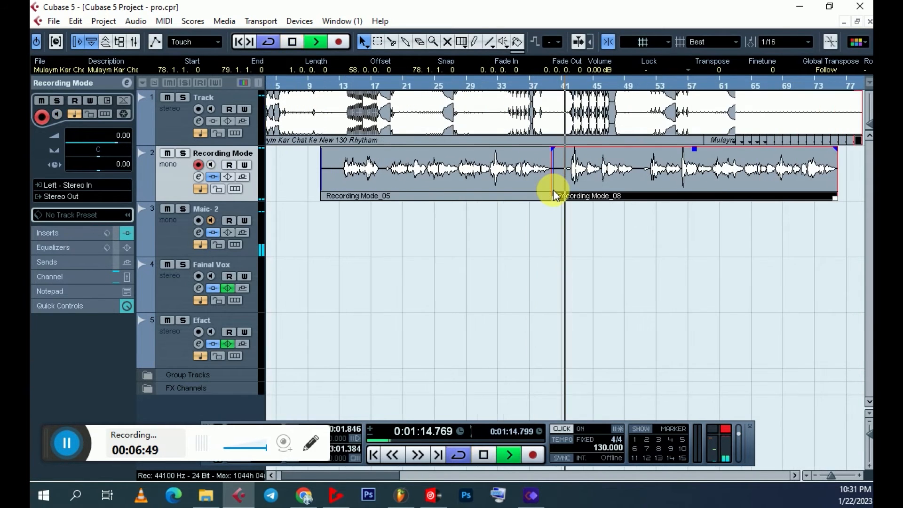
key(h)
key(h)
key(h)
key(h)
key(h)
key(h)
key(g)
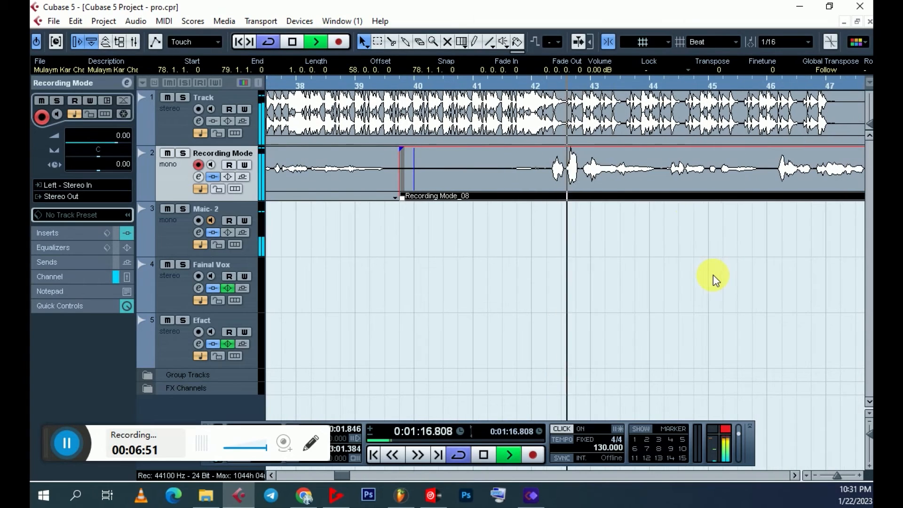
alt+click(645, 119)
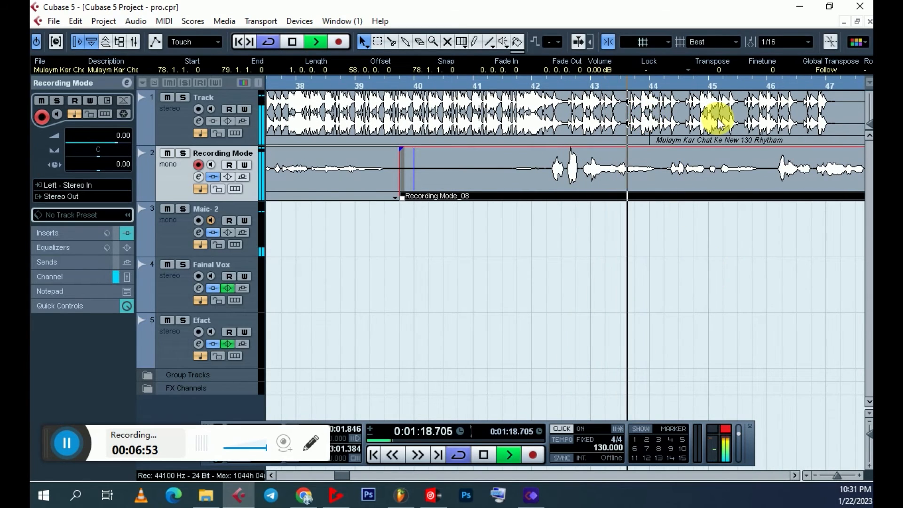
key(g)
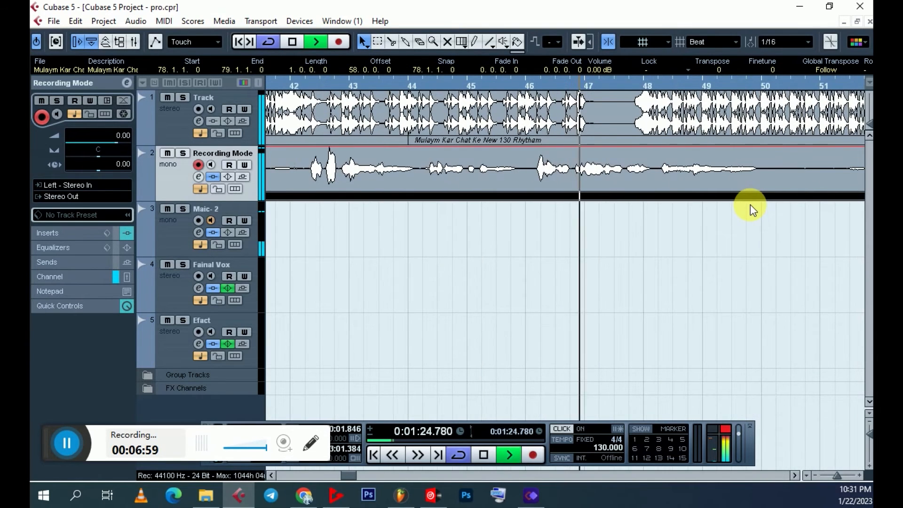
key(space)
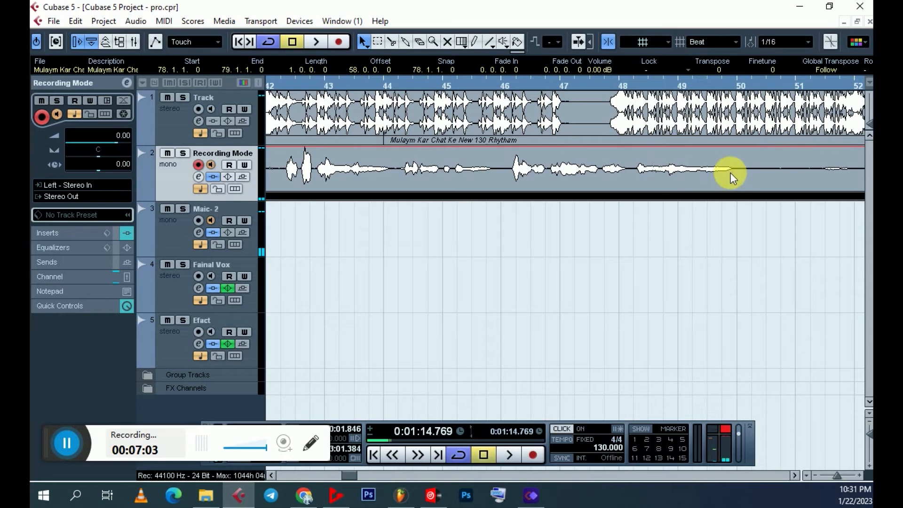
Move the rhythm section that follows the bar 44 split so it starts at bar 48, checking it against the vocal by playback
drag(429, 120, 601, 131)
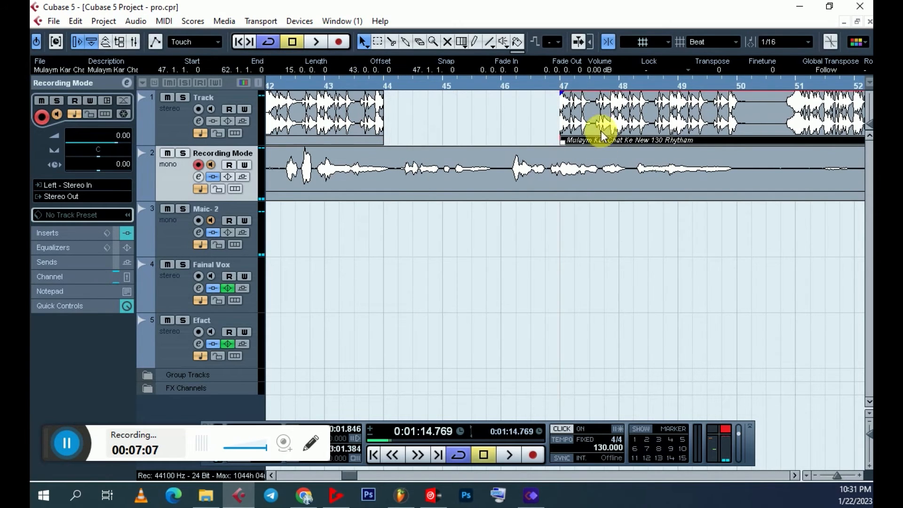
key(space)
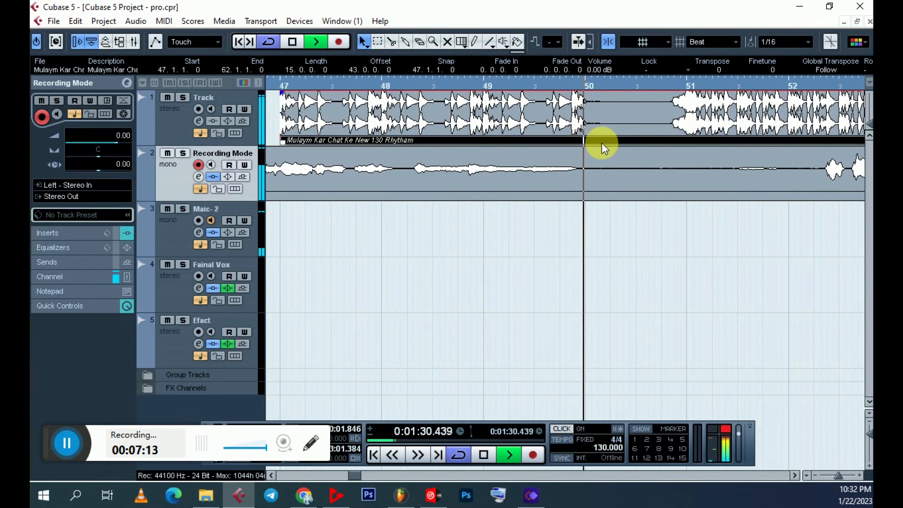
key(space)
drag(323, 111, 423, 117)
click(533, 87)
key(space)
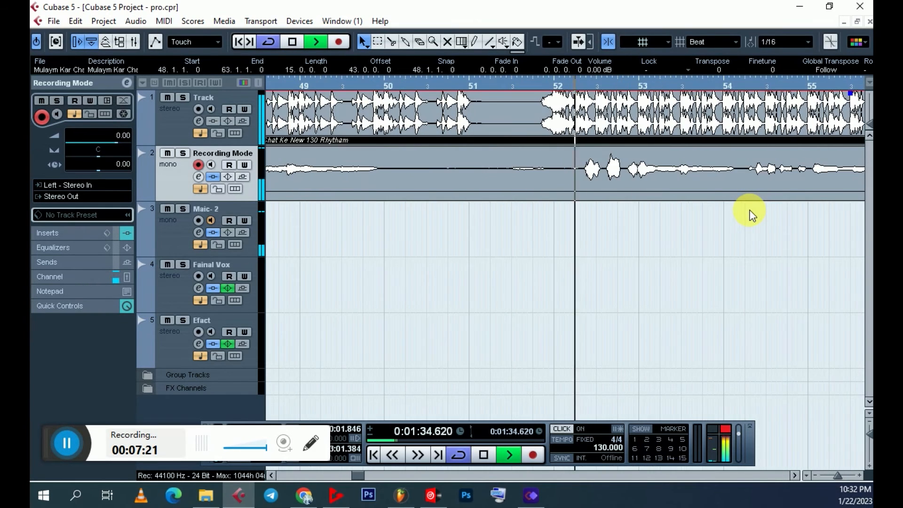
key(g)
key(g)
key(g)
key(g)
key(g)
key(space)
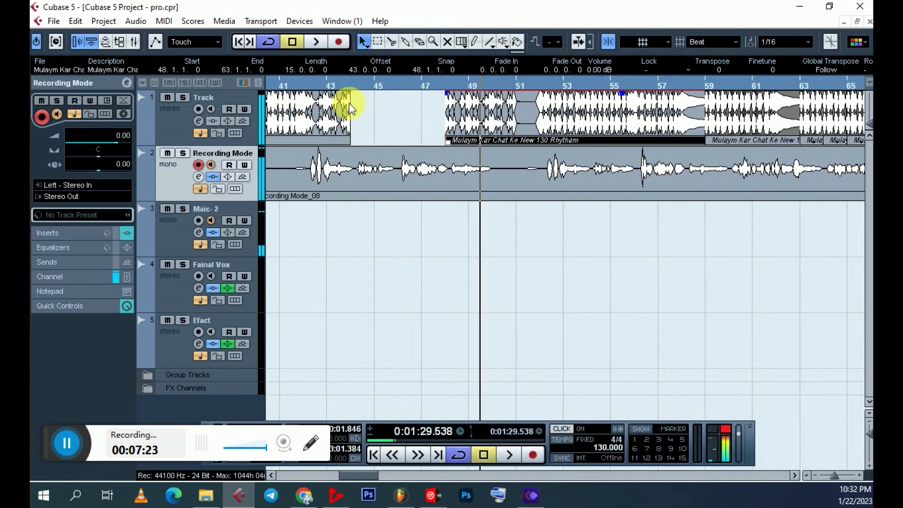
Set the playback position to 0:01:18.000 and split the rhythm track at bar 43 to isolate the one-bar segment before the gap
click(333, 80)
key(h)
key(h)
key(h)
key(h)
key(h)
key(h)
key(h)
key(h)
key(h)
key(h)
key(h)
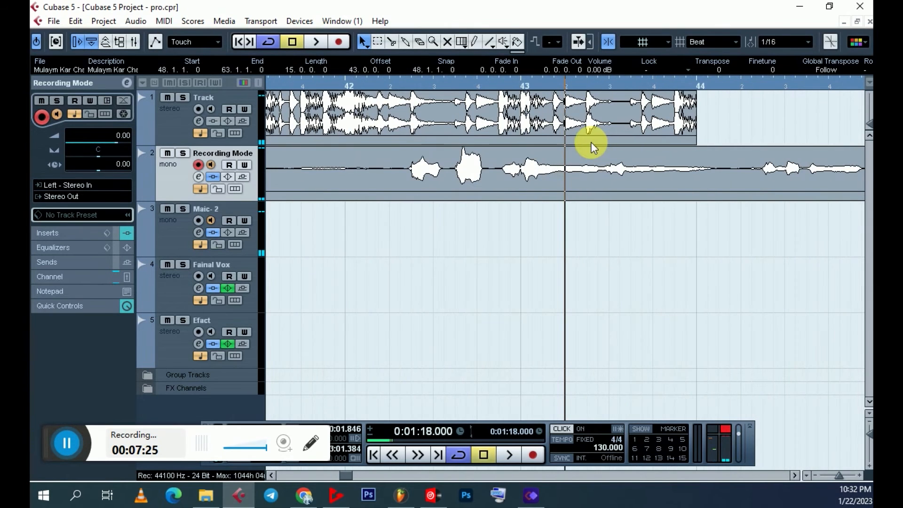
alt+click(513, 114)
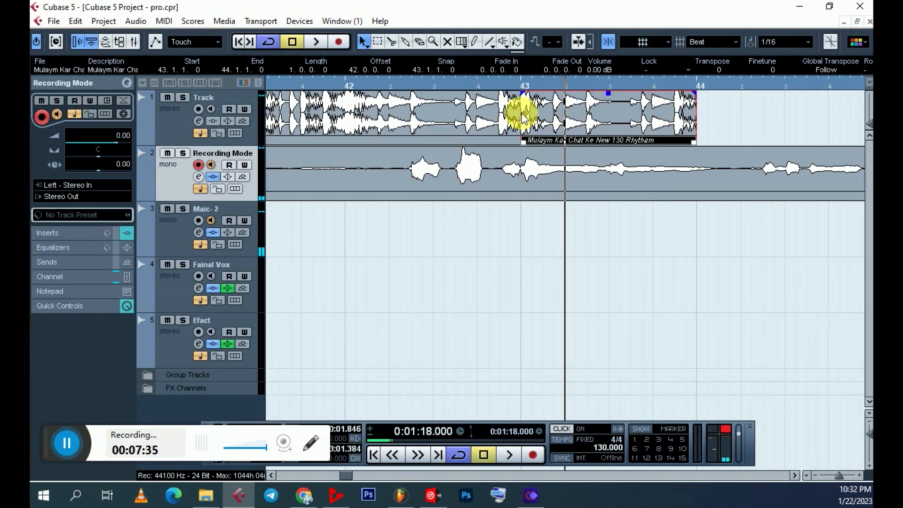
Paste the bar 43 rhythm segment at the playback position on Recording Mode and on Track, and undo the paste on Track
mouse_move(523, 118)
mouse_down()
mouse_move(535, 125)
mouse_move(691, 114)
mouse_move(531, 117)
mouse_up()
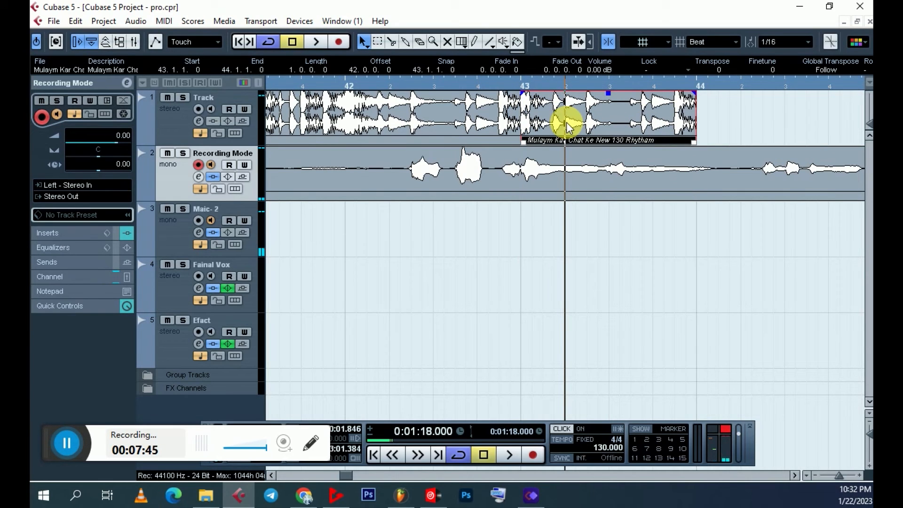
key(ctrl+v)
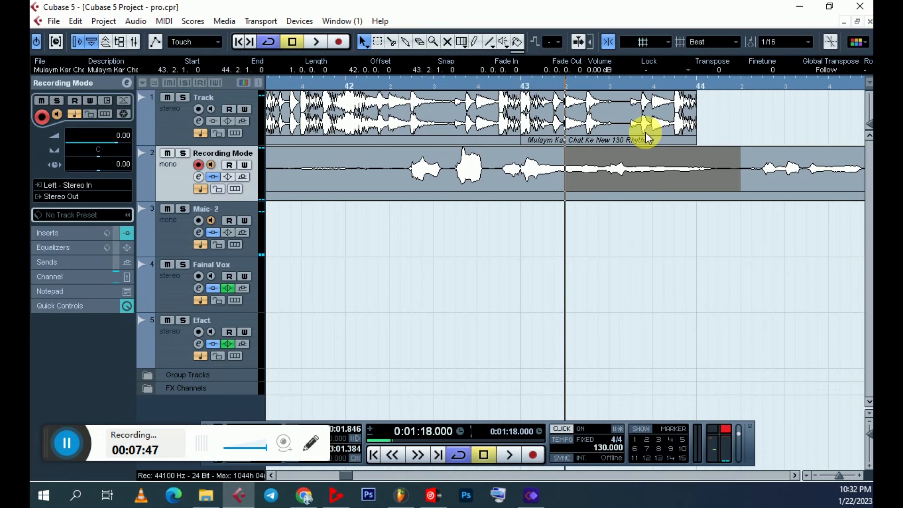
click(177, 117)
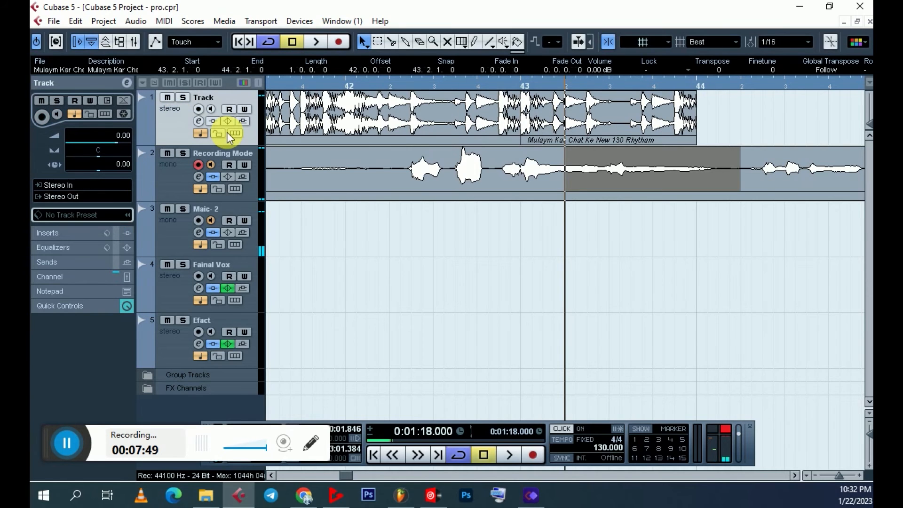
key(ctrl+v)
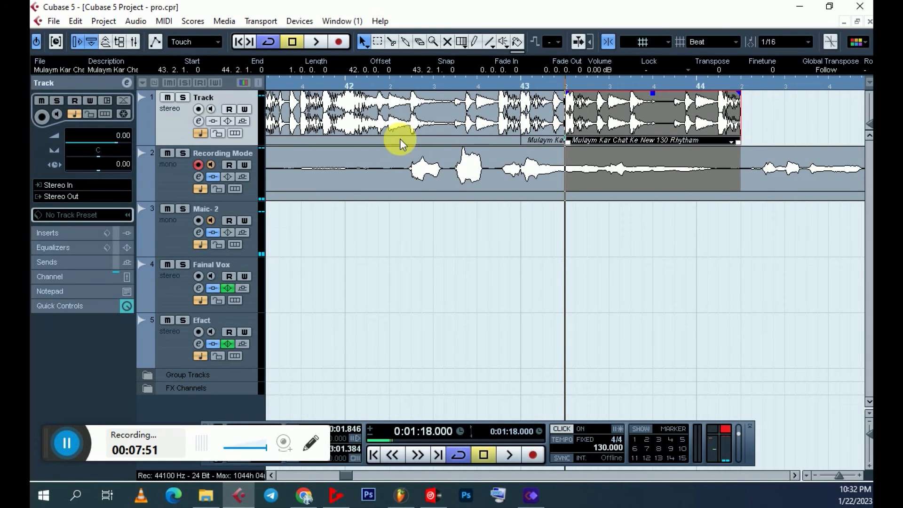
key(ctrl+z)
Duplicate the one-bar rhythm segment at bar 43 four times to fill the gap up to bar 48
click(586, 123)
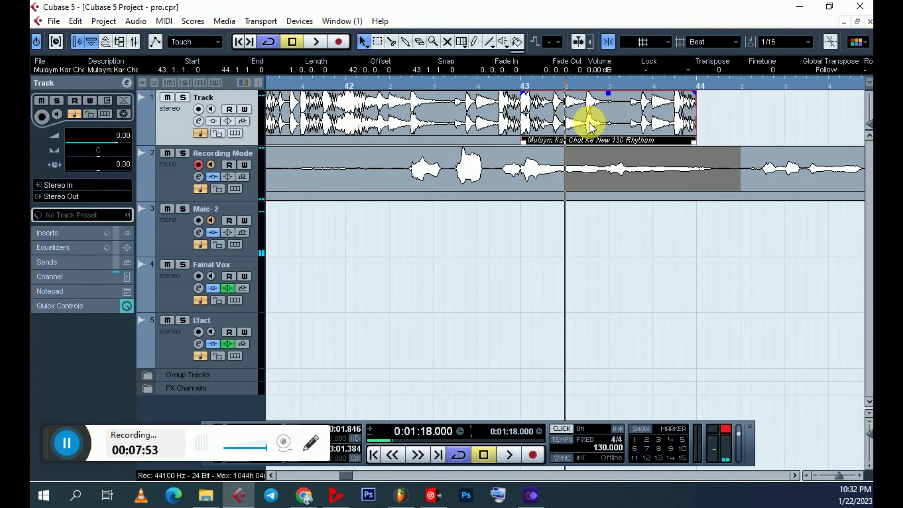
key(ctrl+d)
key(ctrl+d)
key(ctrl+d)
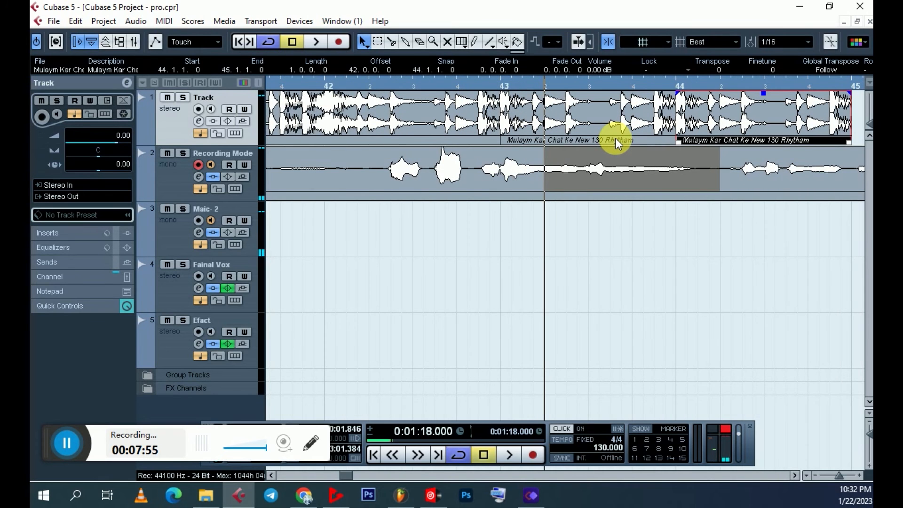
key(ctrl+d)
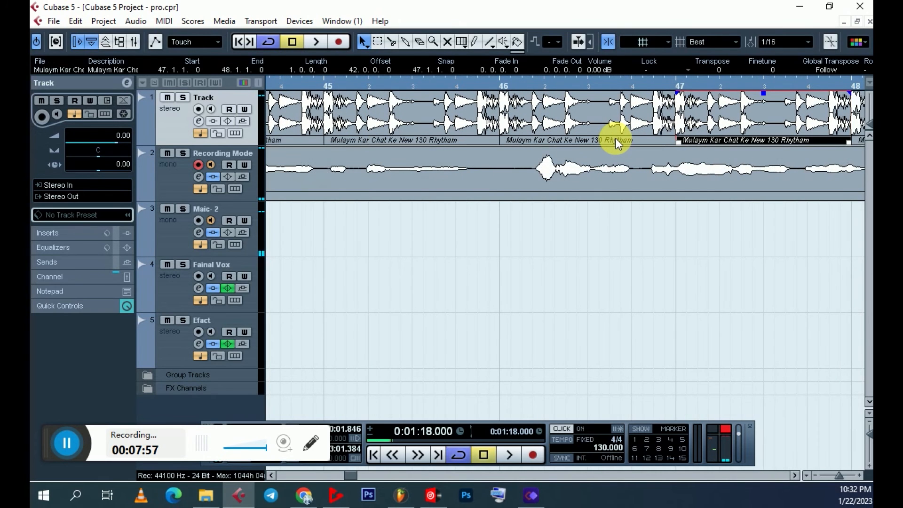
Play the filled rhythm together with the vocal from bar 42 until past bar 52 to check their timing, with Recording Mode selected
key(g)
key(g)
key(g)
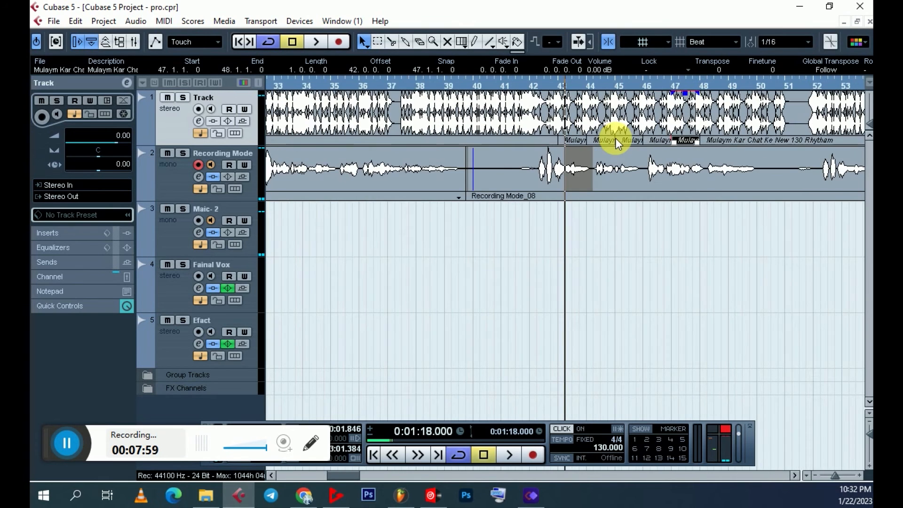
click(530, 85)
key(space)
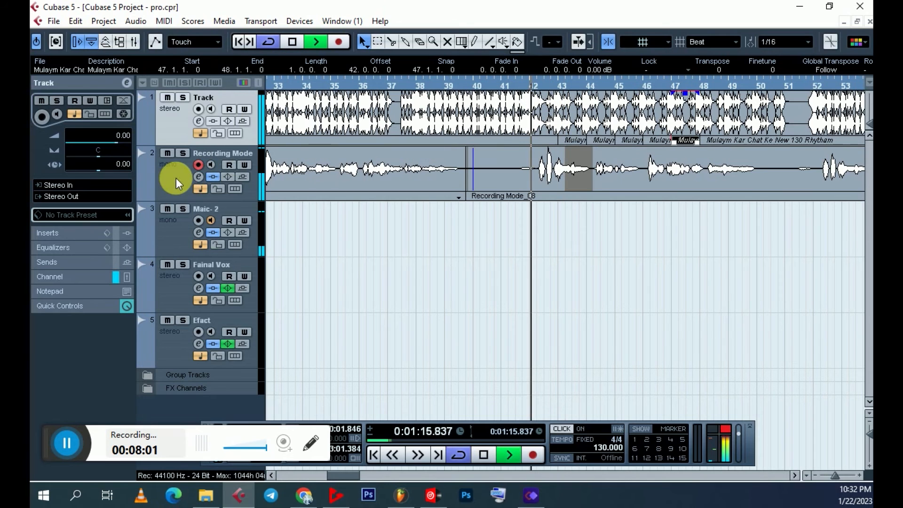
click(178, 175)
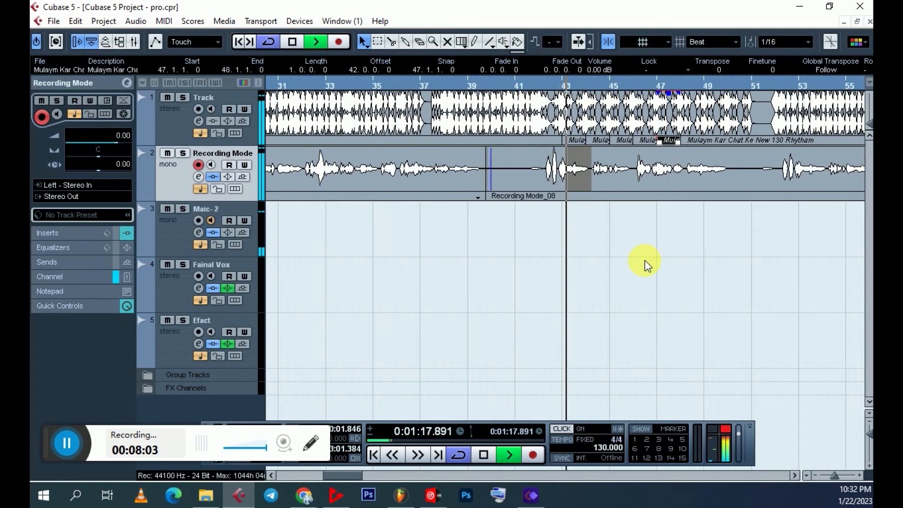
key(h)
key(h)
key(h)
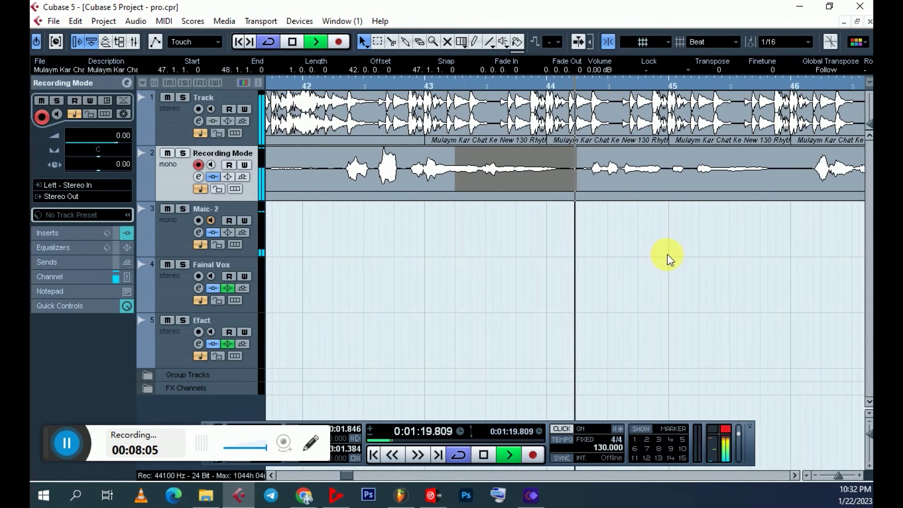
key(g)
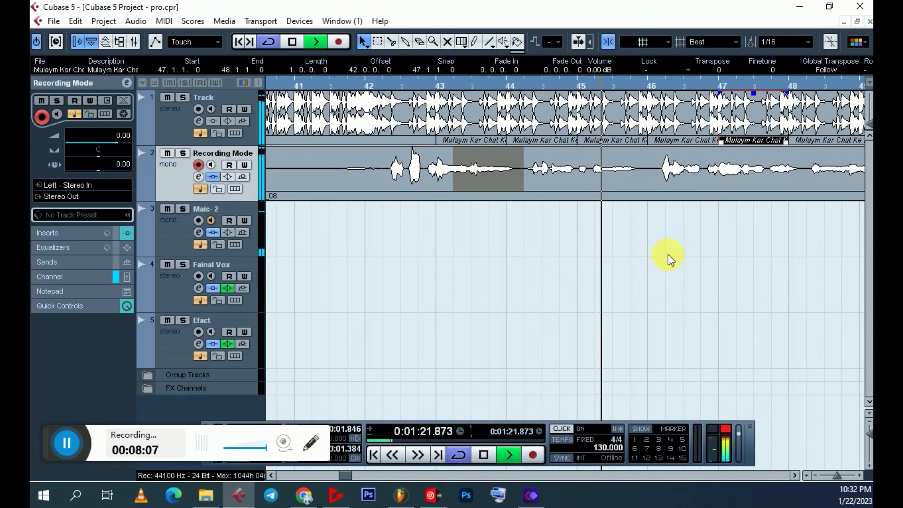
key(h)
key(h)
key(g)
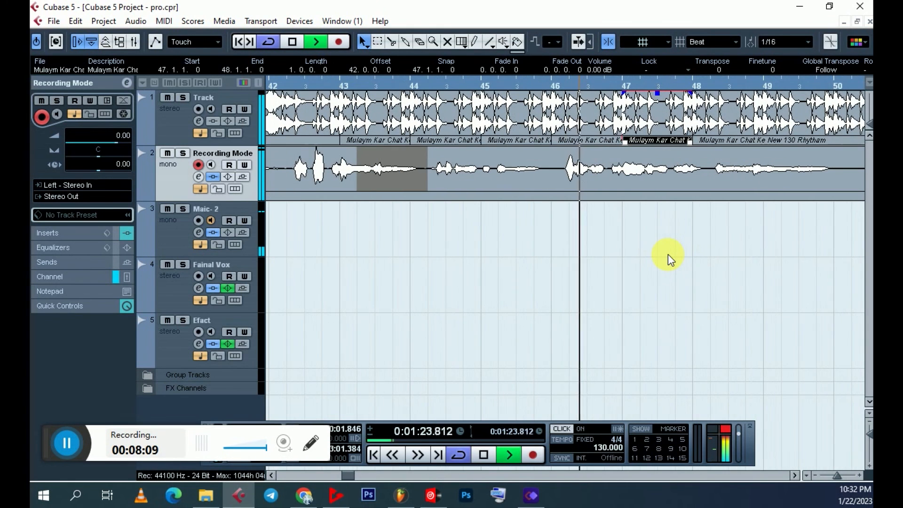
key(g)
key(g)
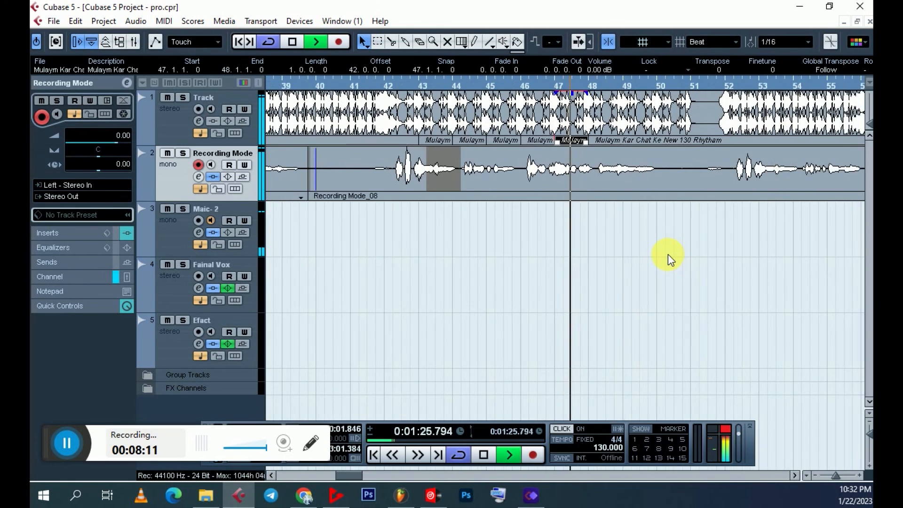
key(g)
key(g)
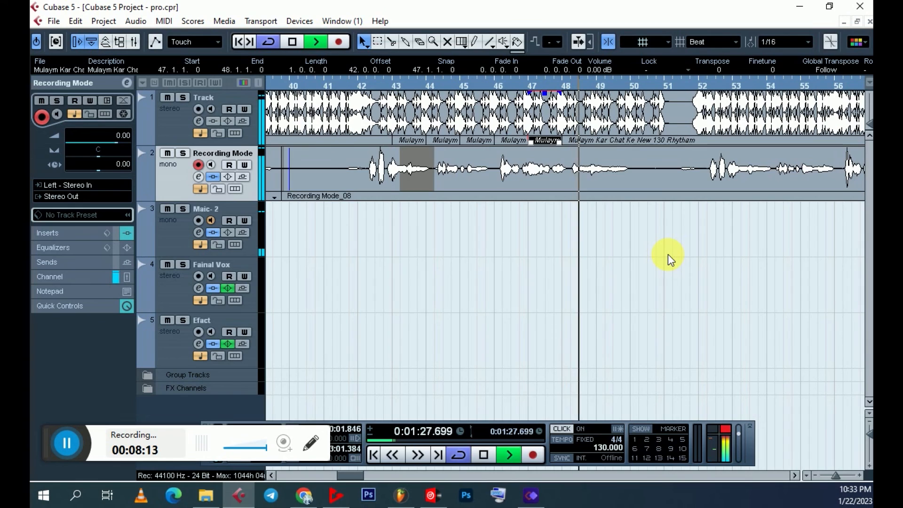
key(h)
key(h)
key(g)
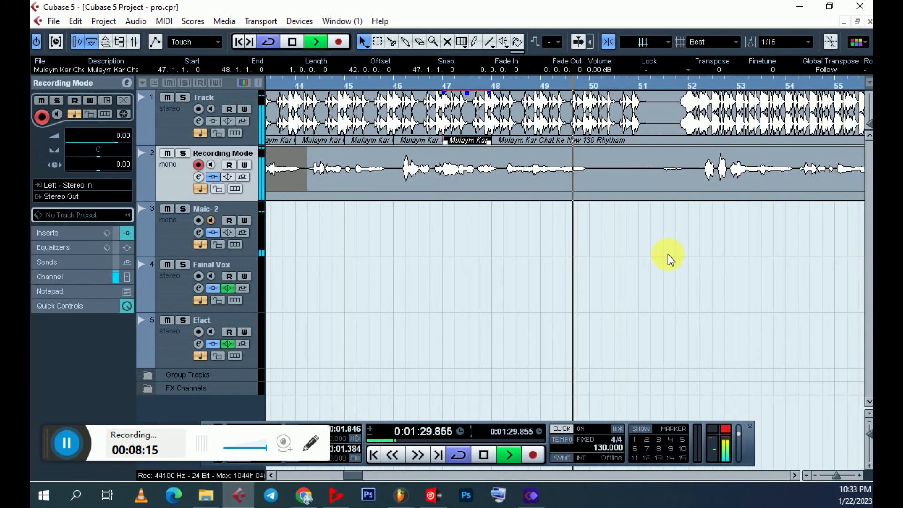
key(h)
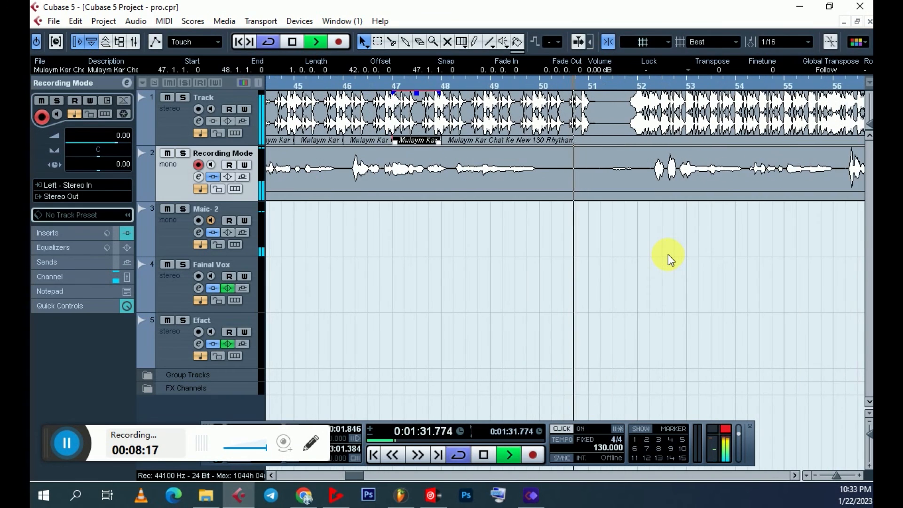
key(h)
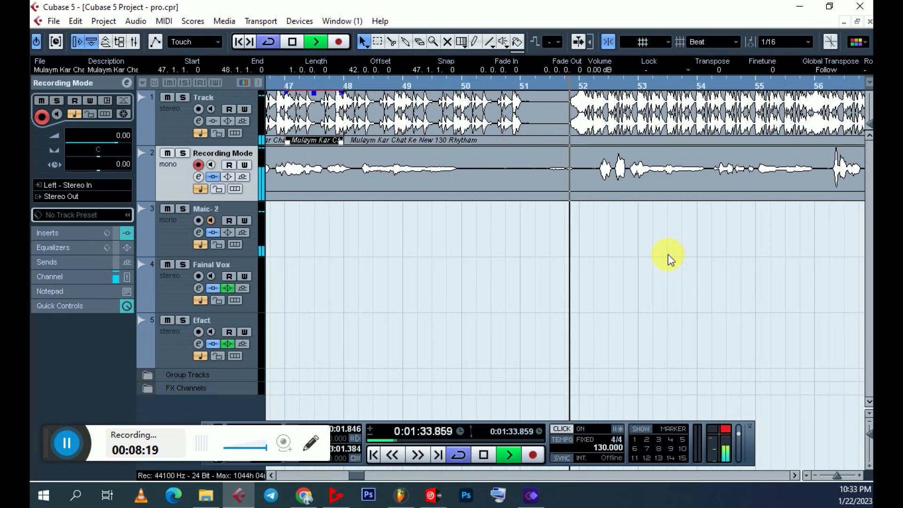
key(g)
key(g)
key(g)
key(g)
key(g)
key(g)
key(g)
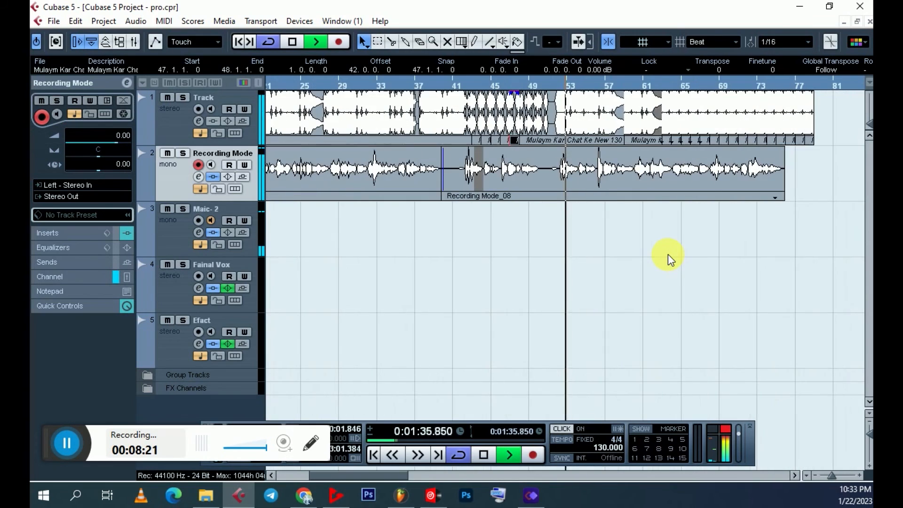
key(h)
key(h)
key(h)
key(h)
key(h)
key(h)
key(h)
key(space)
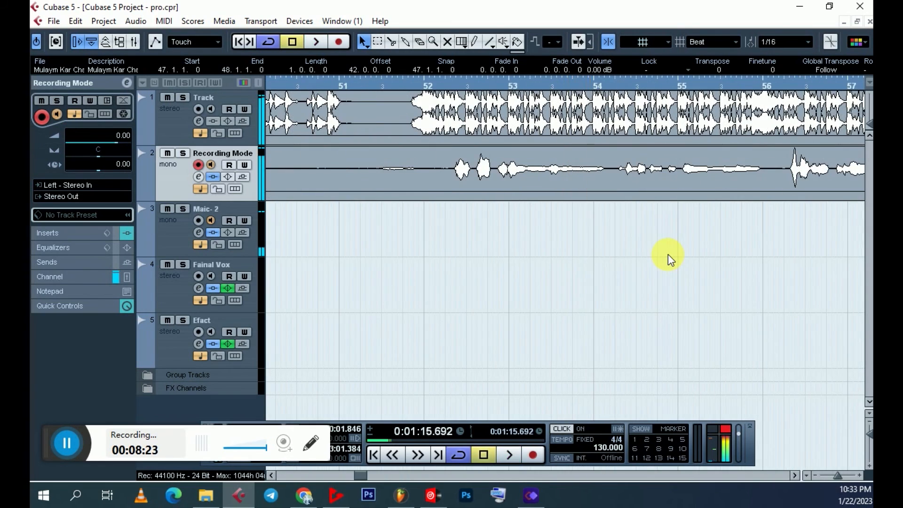
Examine the full arrangement of the rhythm track and both vocal takes
key(g)
key(g)
key(g)
key(g)
key(g)
key(g)
key(g)
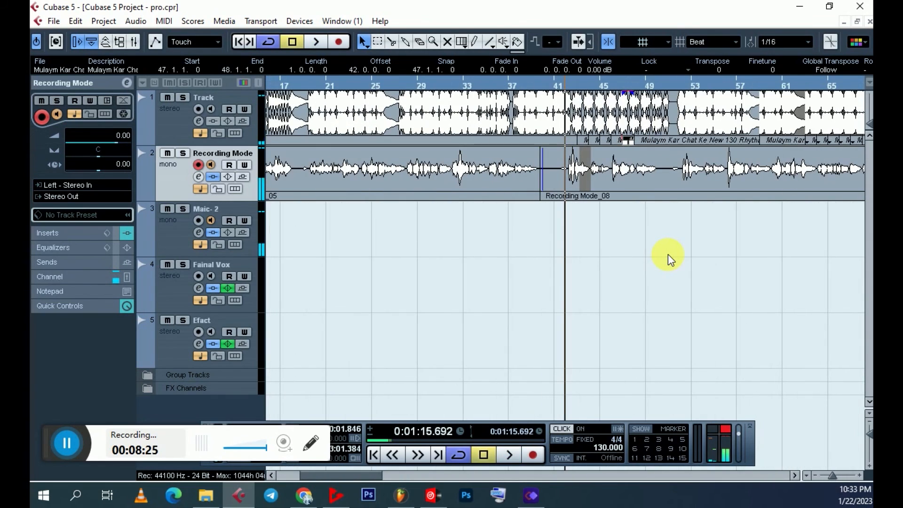
key(g)
key(g)
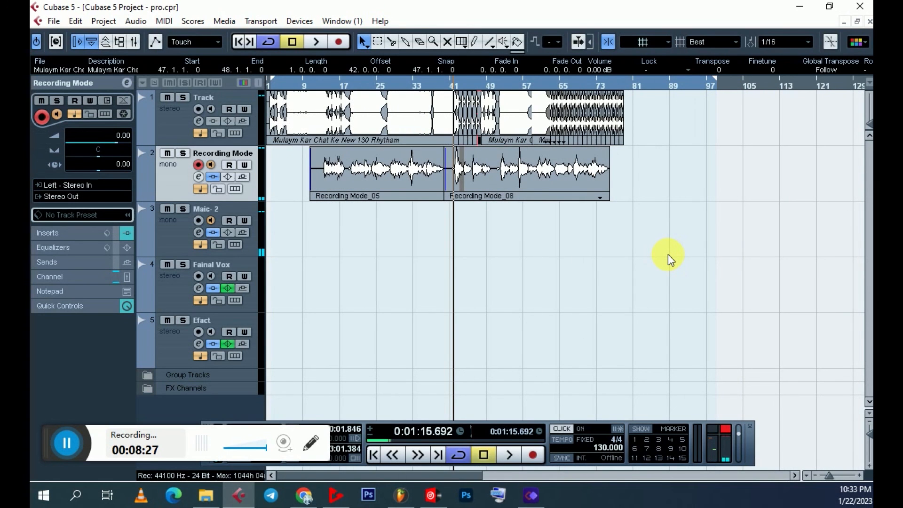